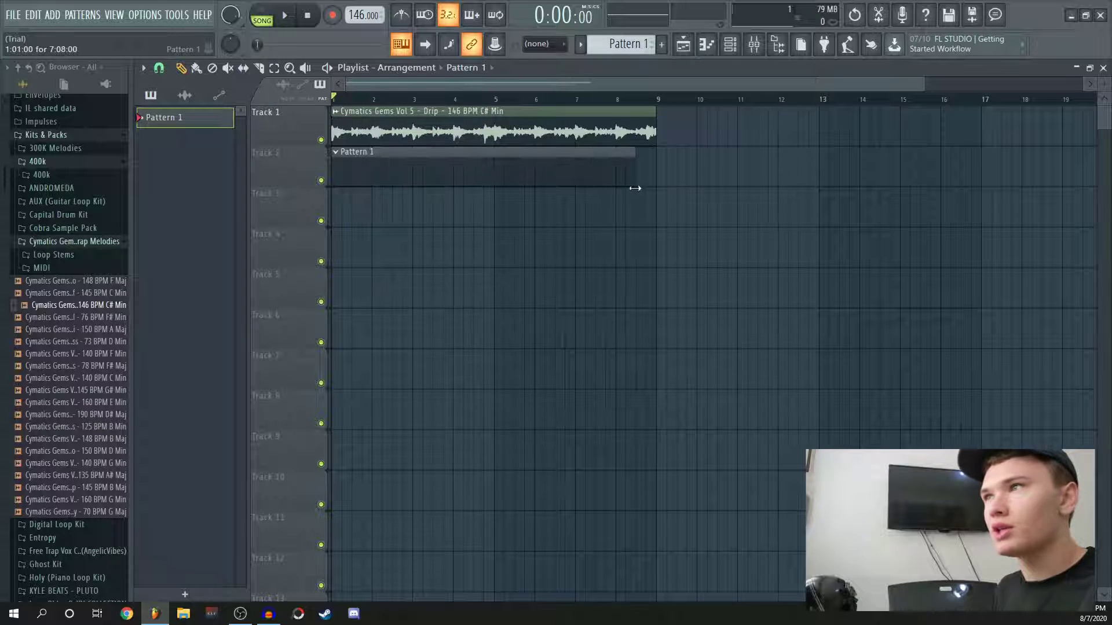
Add the nm - star hh sample from the Nick Mira Diesel Kit to the channel rack and show all channels.
drag(52, 247, 472, 284)
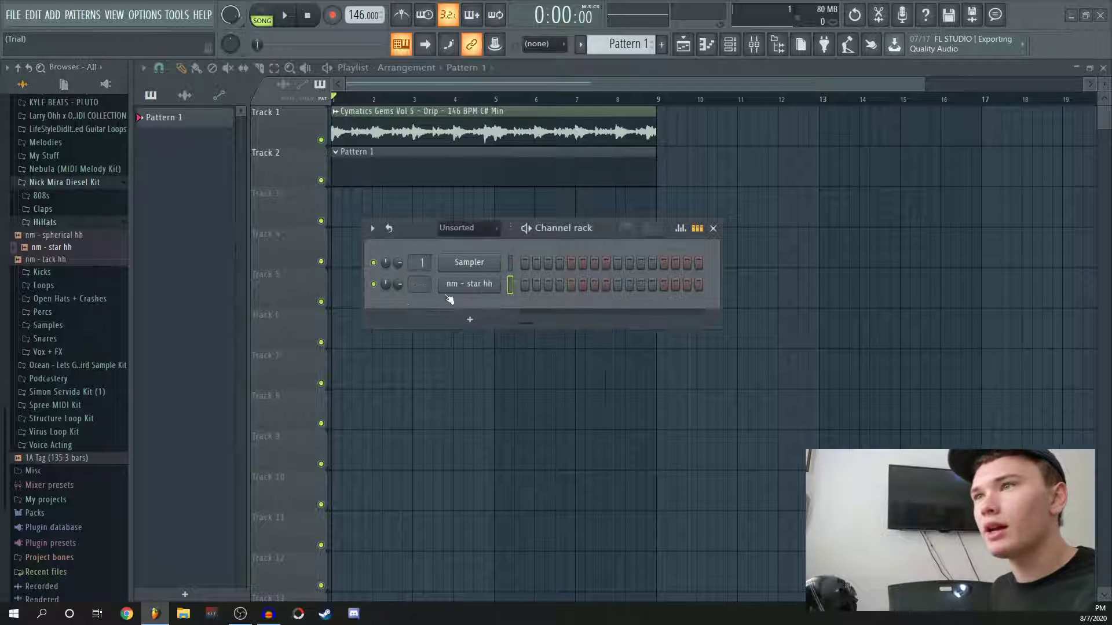
click(485, 230)
click(474, 245)
Delete the default Sampler channel from the channel rack.
right_click(469, 267)
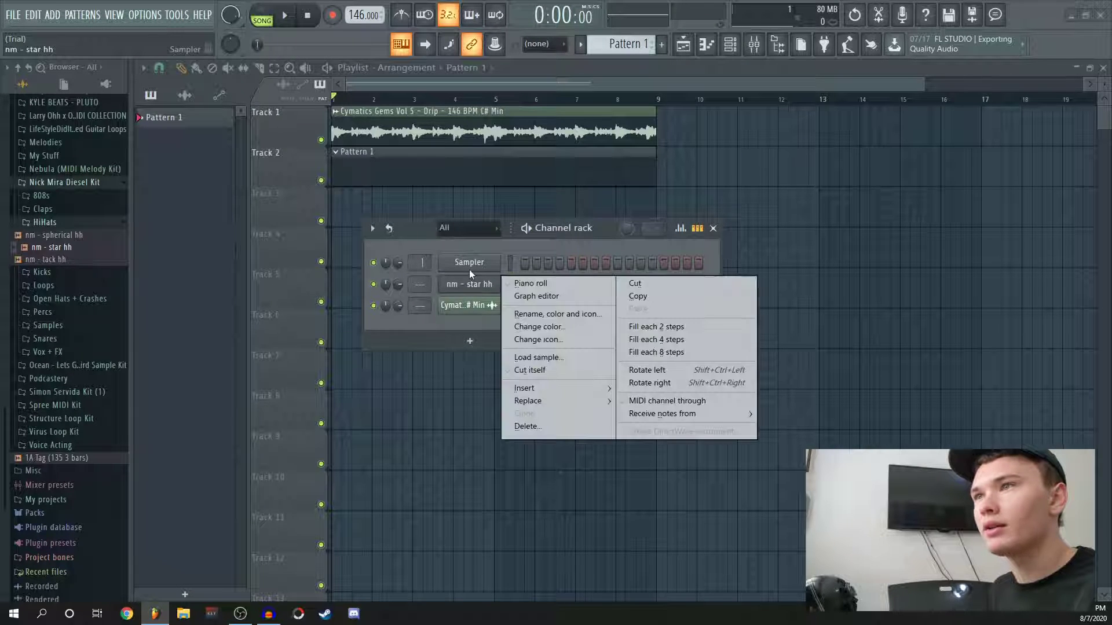
click(527, 405)
click(634, 346)
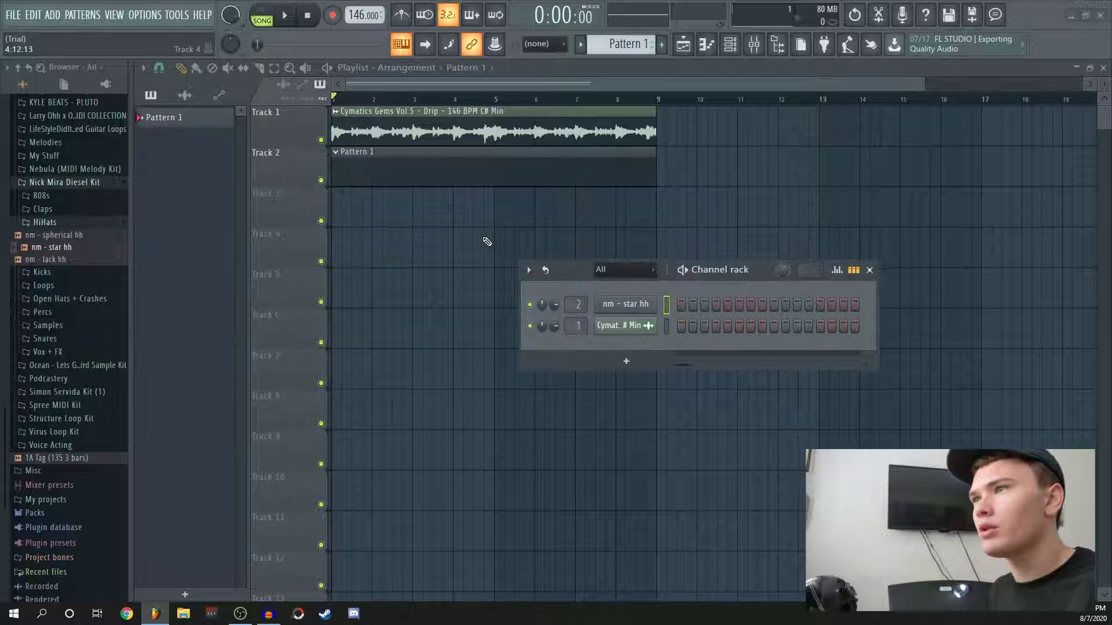
Import the 2 Step Hi Hat Pattern MIDI from the Entropy kit's Hi Hat folder into the nm - star hh channel.
right_click(630, 307)
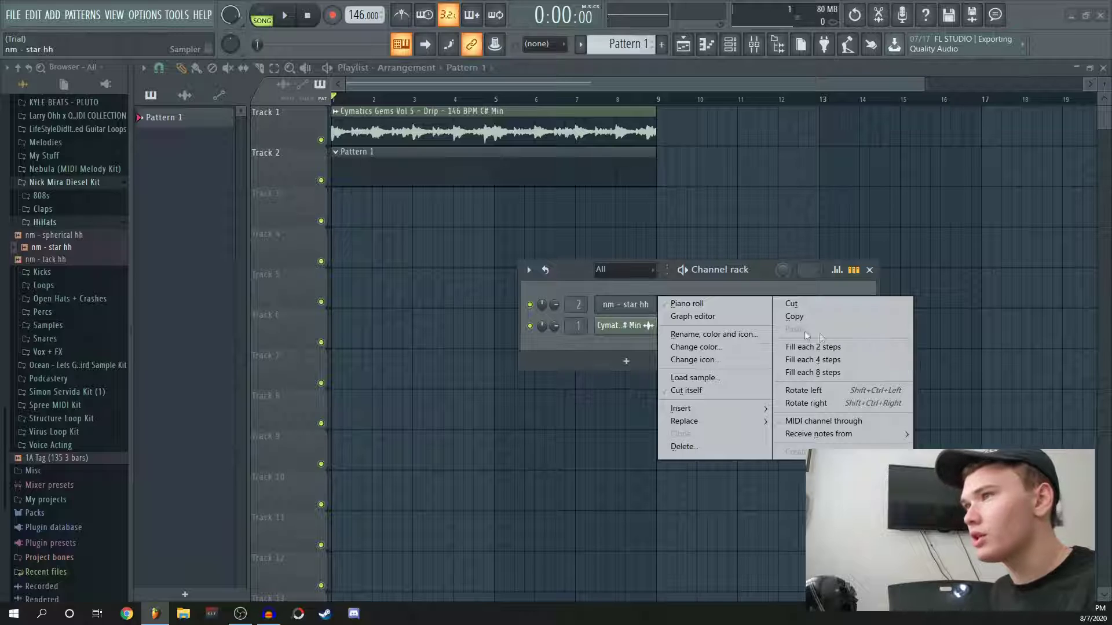
click(628, 308)
click(86, 224)
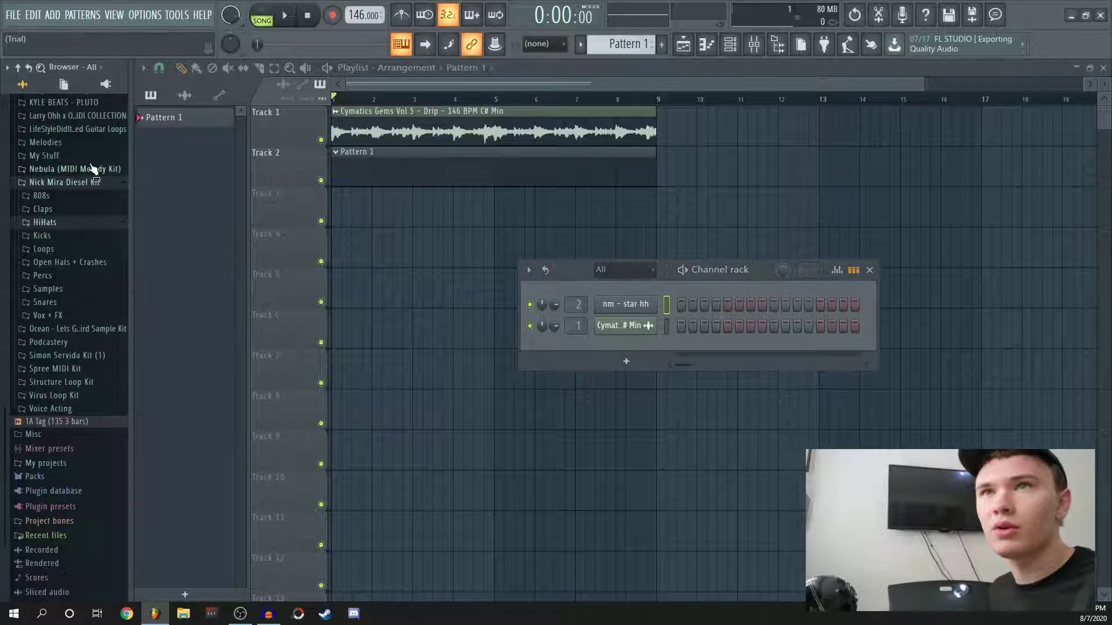
scroll(81, 232, up, 8)
click(64, 341)
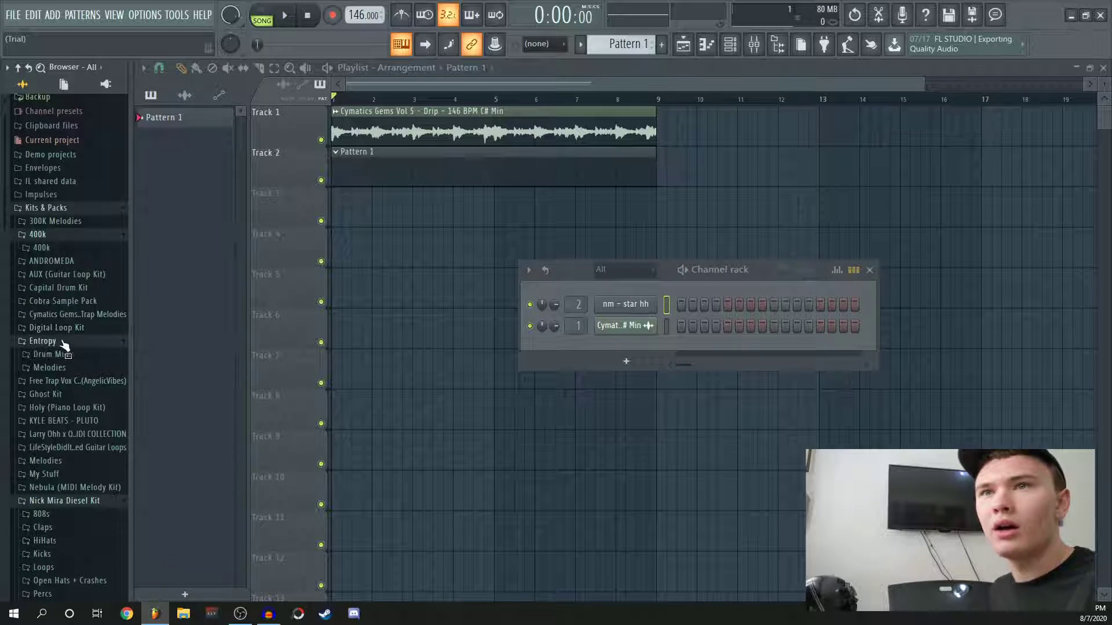
scroll(66, 324, down, 4)
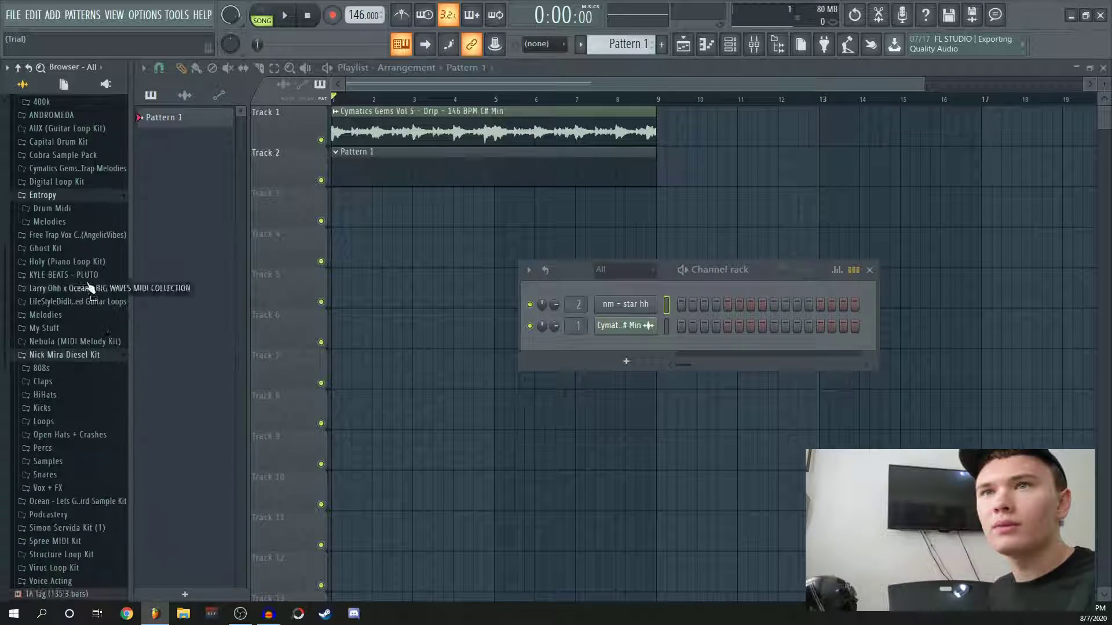
click(68, 209)
click(71, 235)
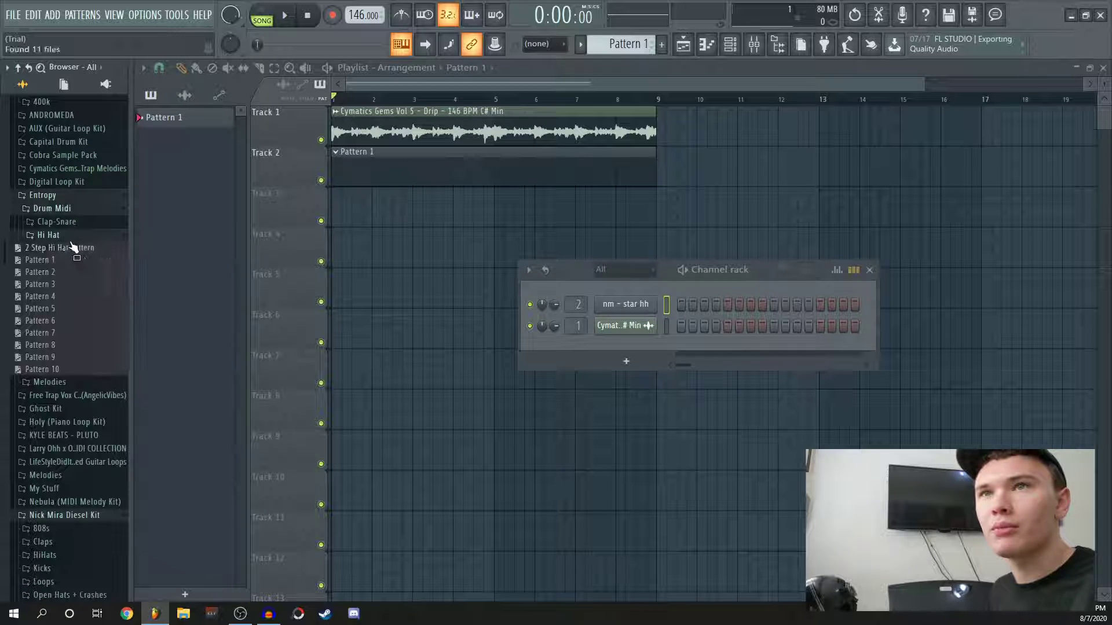
drag(58, 249, 628, 306)
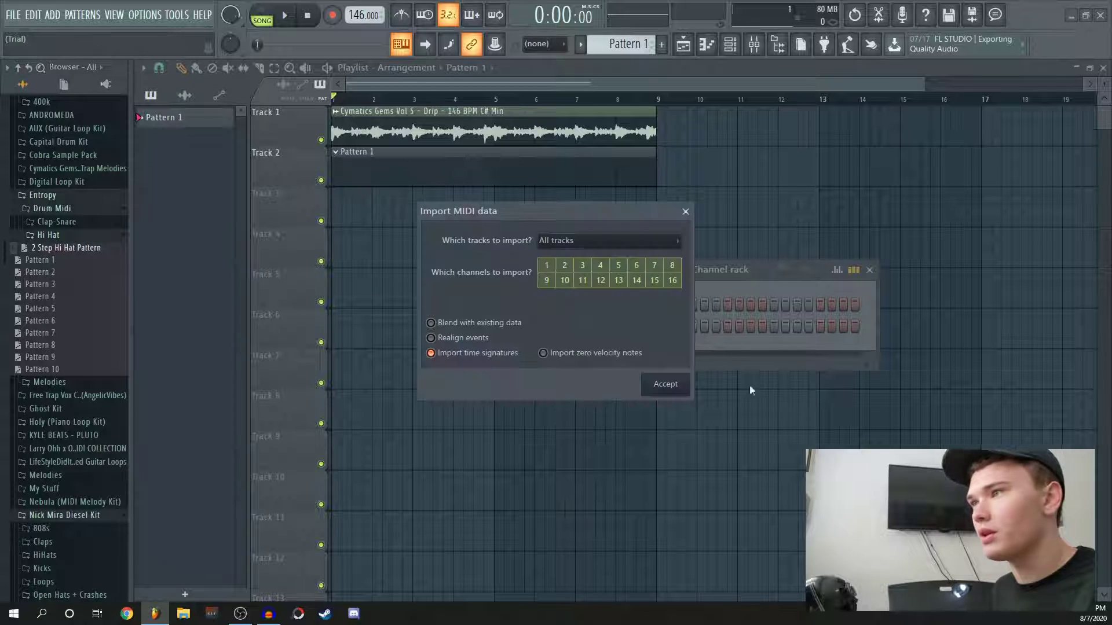
click(670, 386)
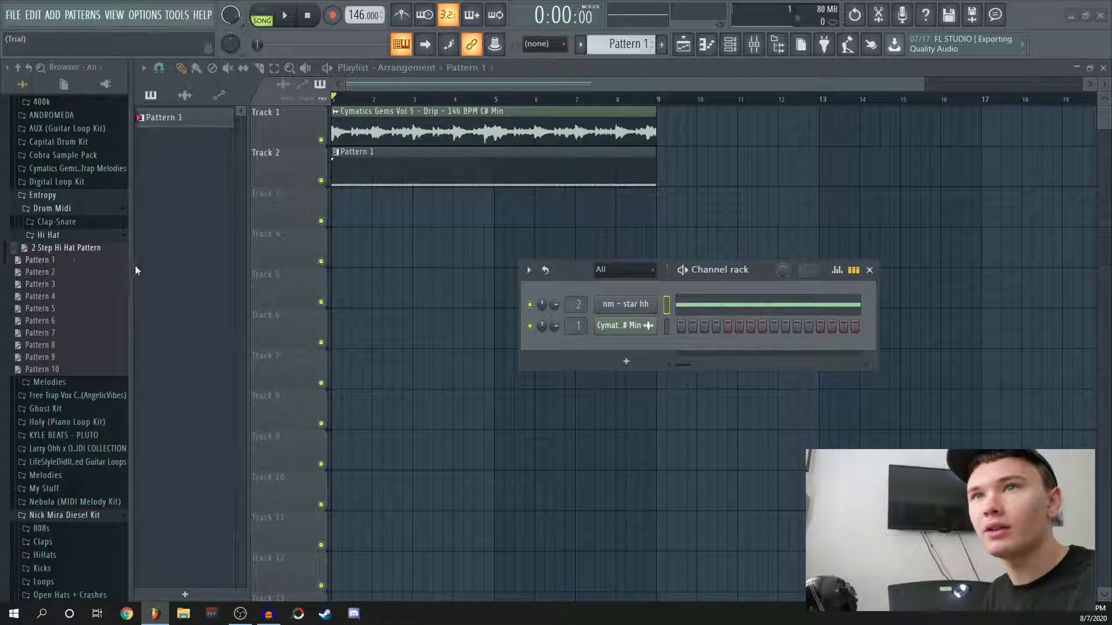
Inspect the imported hi-hat notes of nm - star hh in the piano roll.
right_click(635, 310)
click(666, 301)
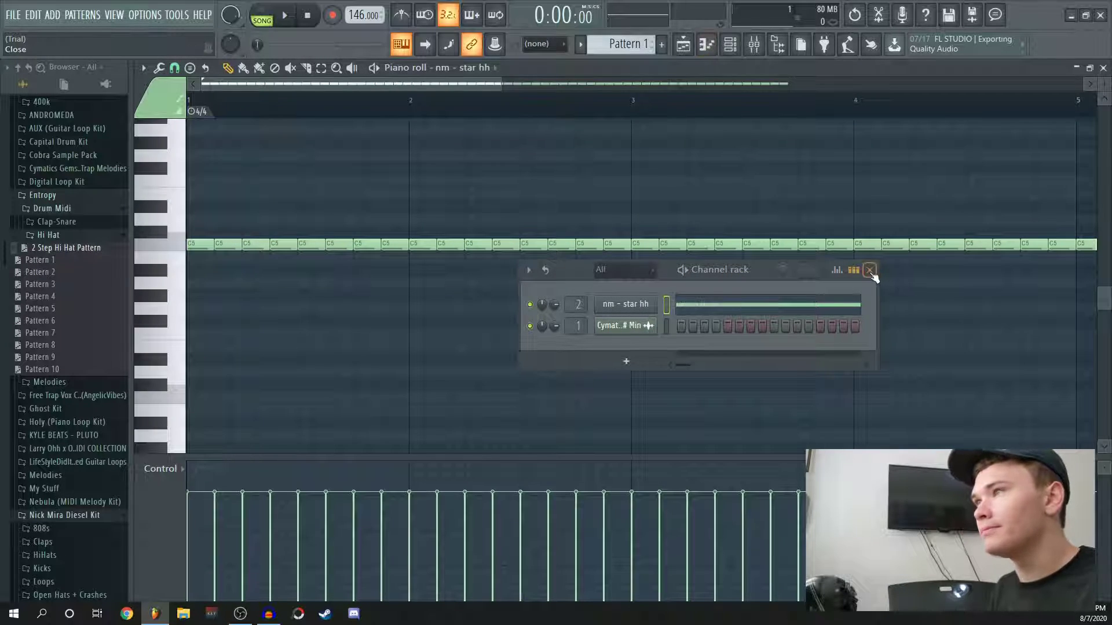
click(869, 270)
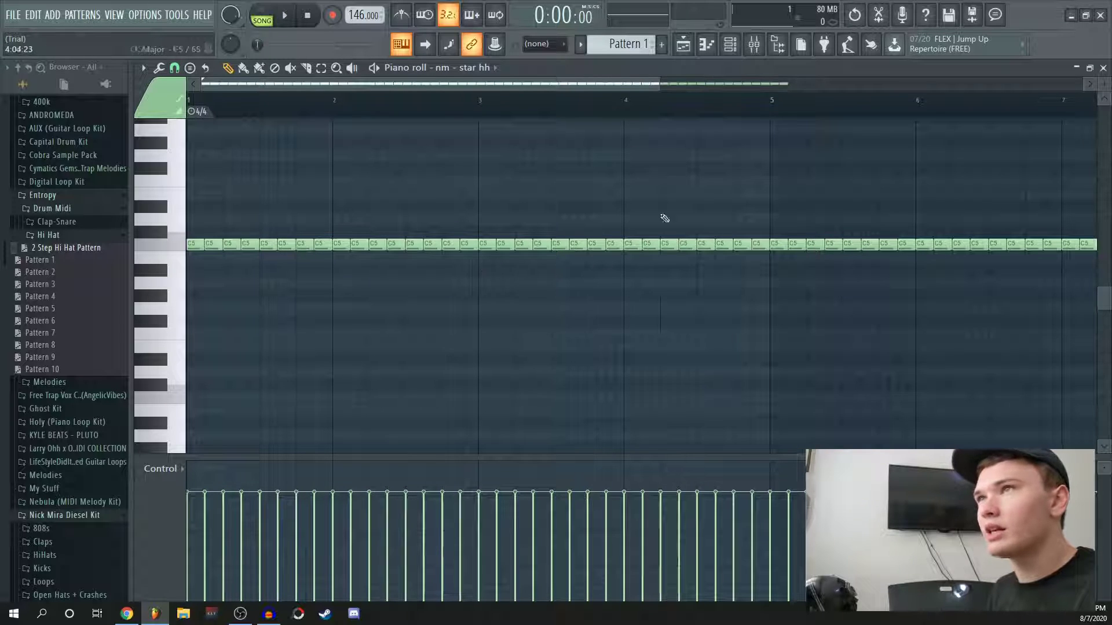
click(1103, 68)
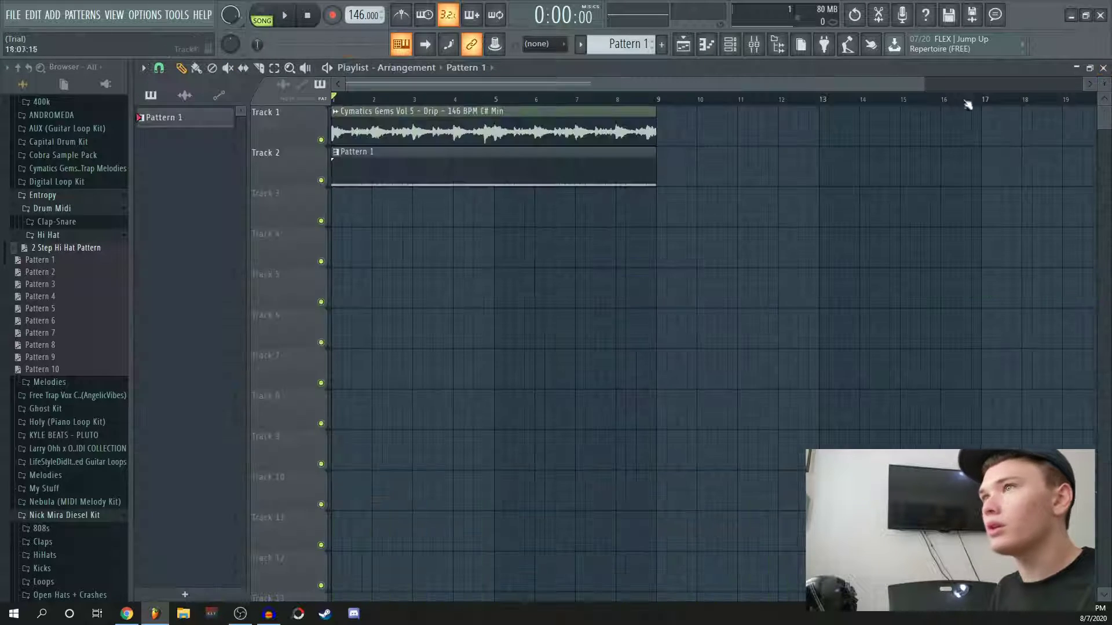
Set the tempo to 134 BPM and stretch the Cymatics melody clip to bar 9, matching Pattern 1.
drag(357, 15, 357, 31)
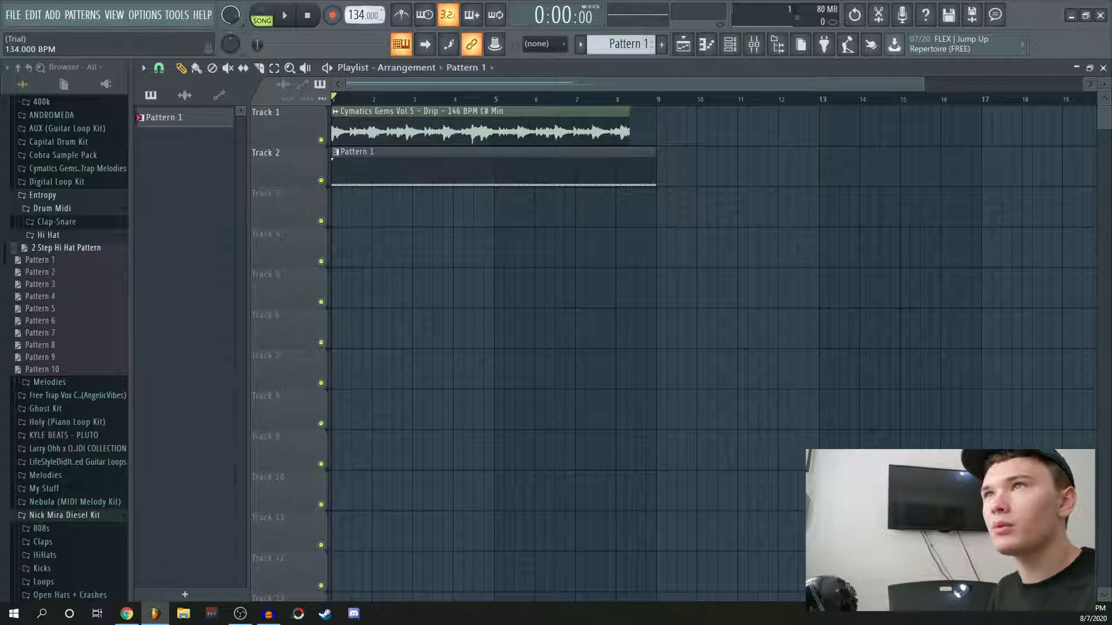
scroll(649, 100, up, 8)
scroll(653, 104, up, 3)
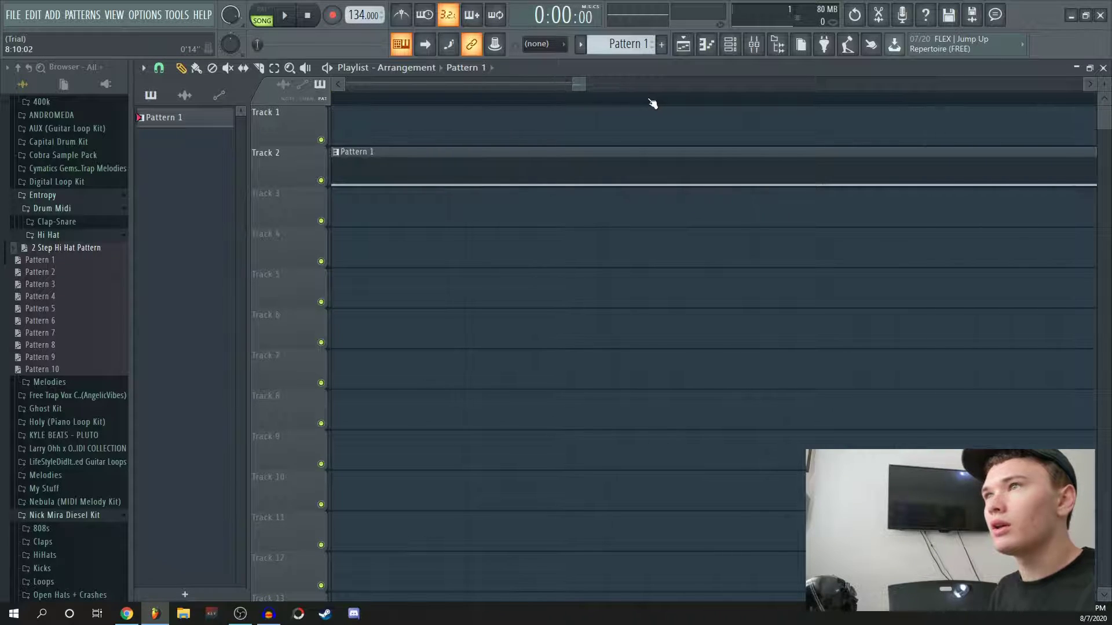
scroll(653, 104, down, 1)
click(284, 87)
scroll(806, 103, down, 9)
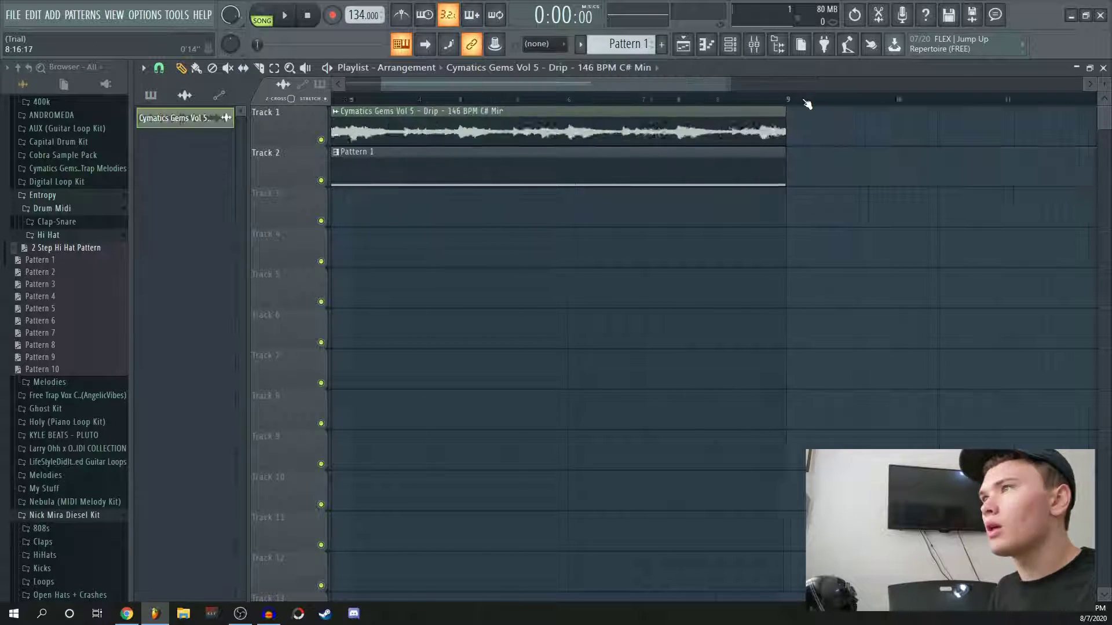
scroll(523, 103, up, 3)
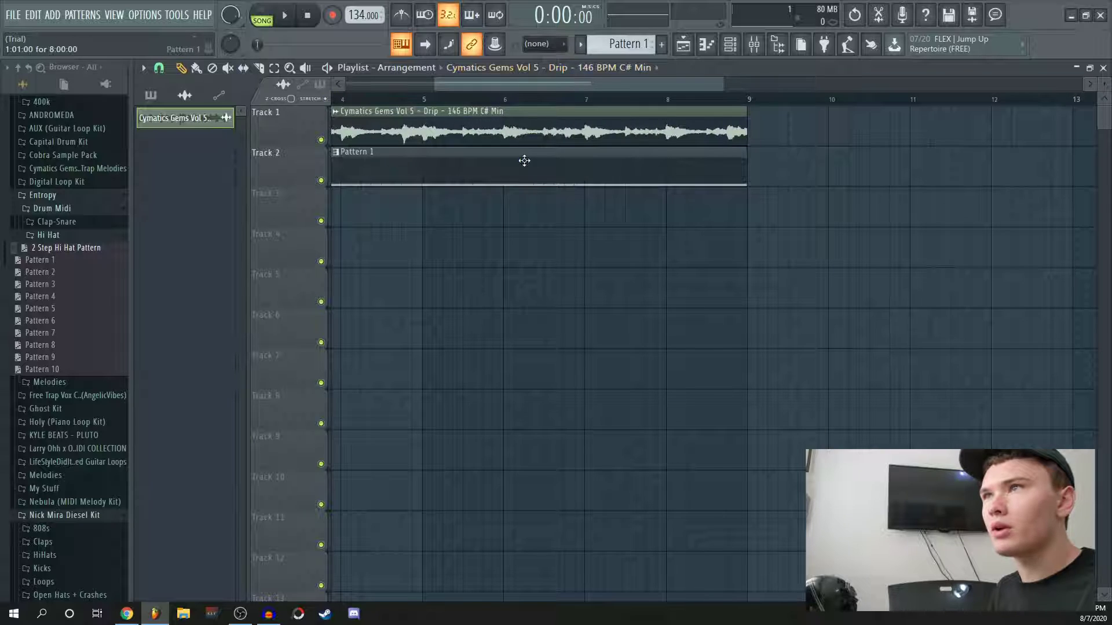
Set the time-stretching mode of the Cymatics melody clip to Auto.
double_click(516, 116)
click(579, 255)
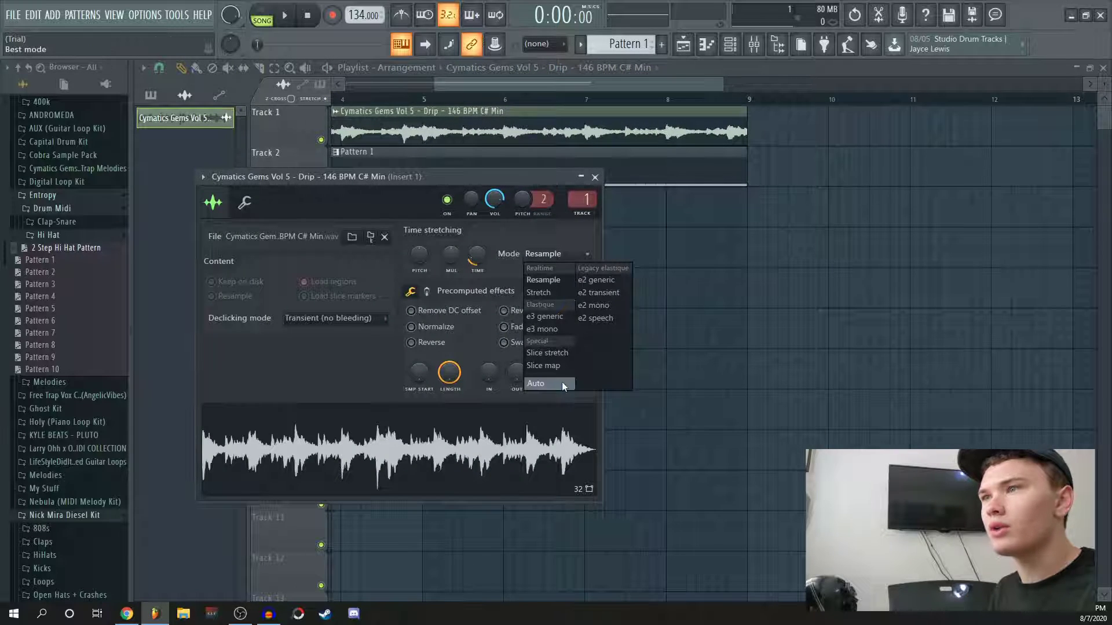
click(534, 383)
click(595, 176)
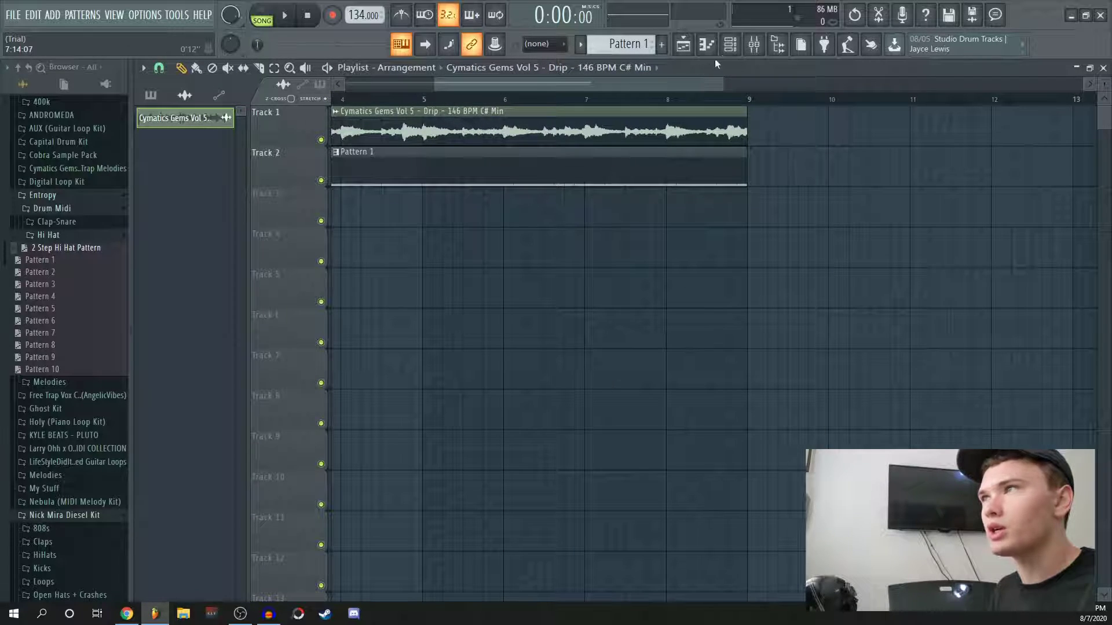
Nudge all nm - star hh notes slightly later in the piano roll and play back the result.
click(730, 44)
right_click(648, 304)
click(684, 300)
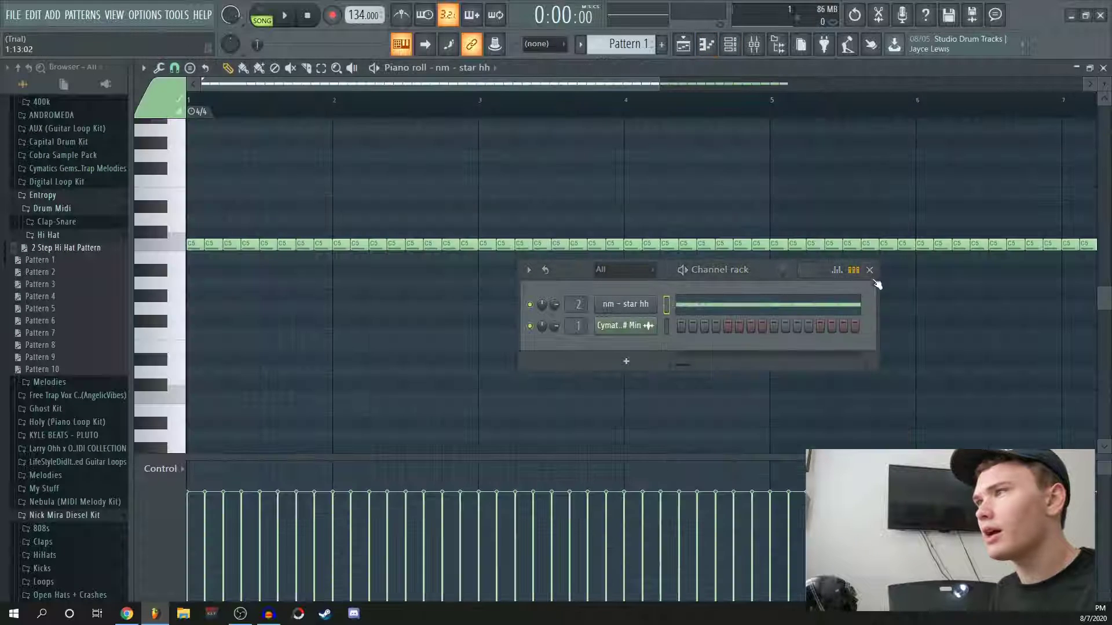
click(869, 270)
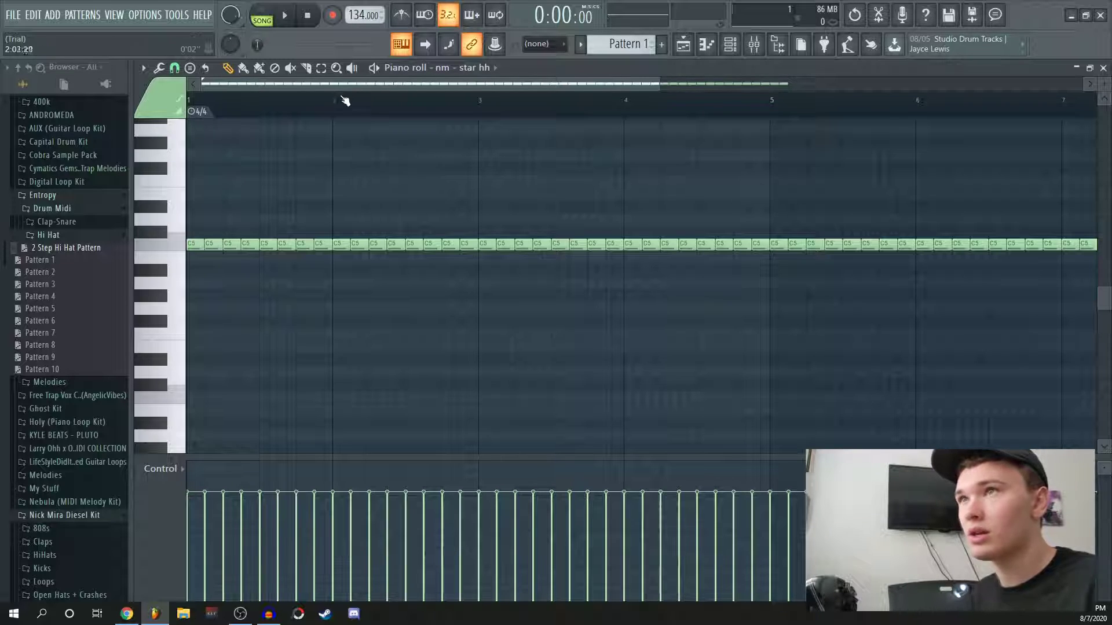
key(ctrl+a)
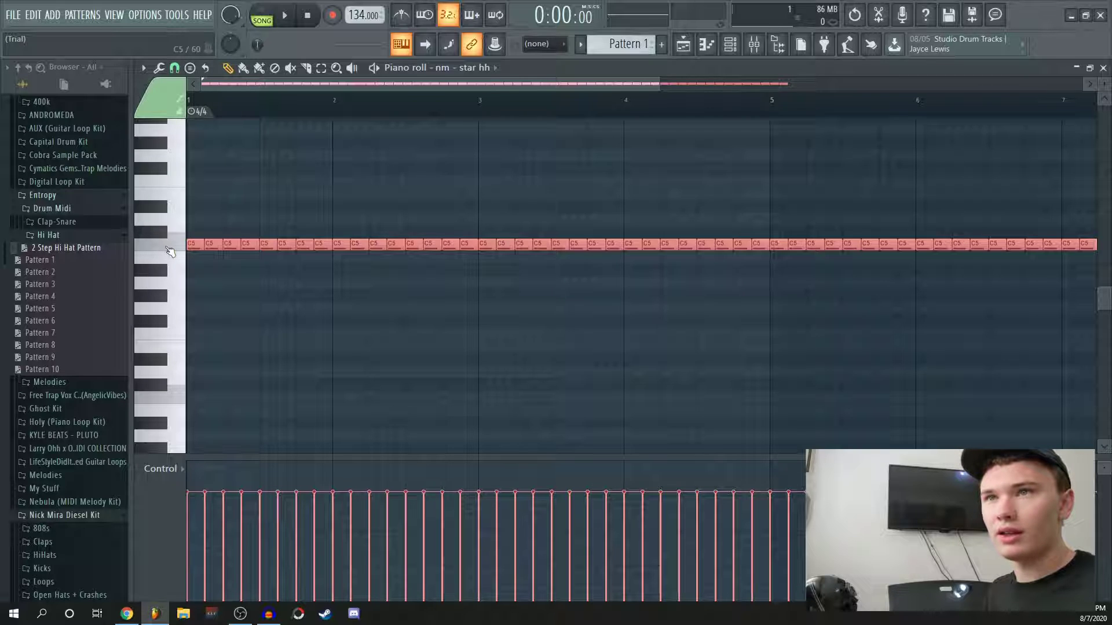
drag(155, 232, 126, 291)
scroll(218, 98, up, 5)
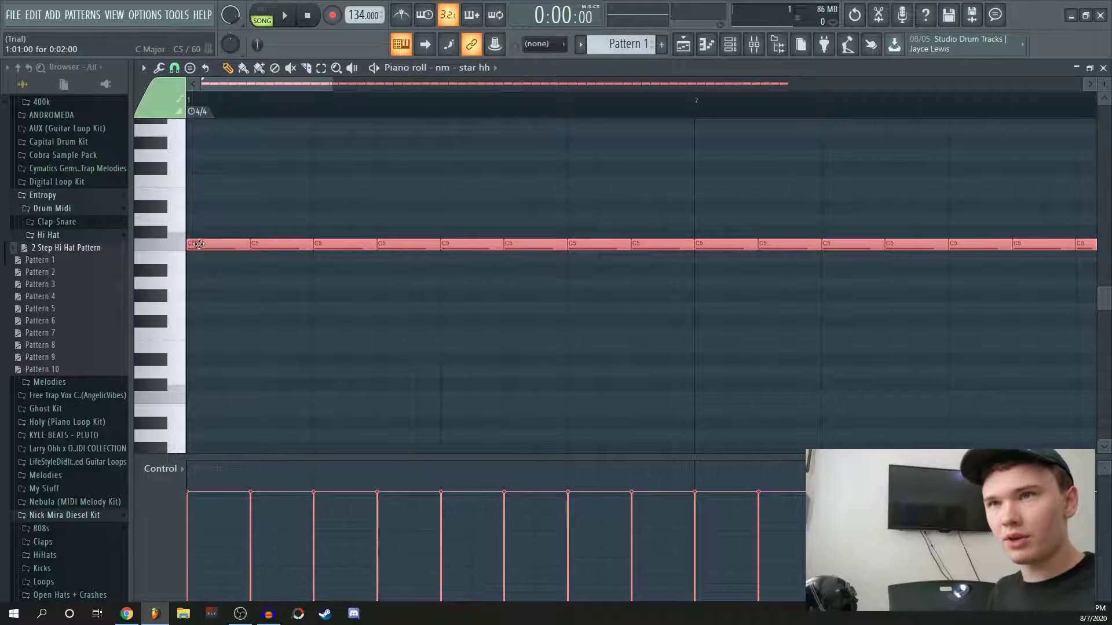
shift+scroll(200, 244, up, 2)
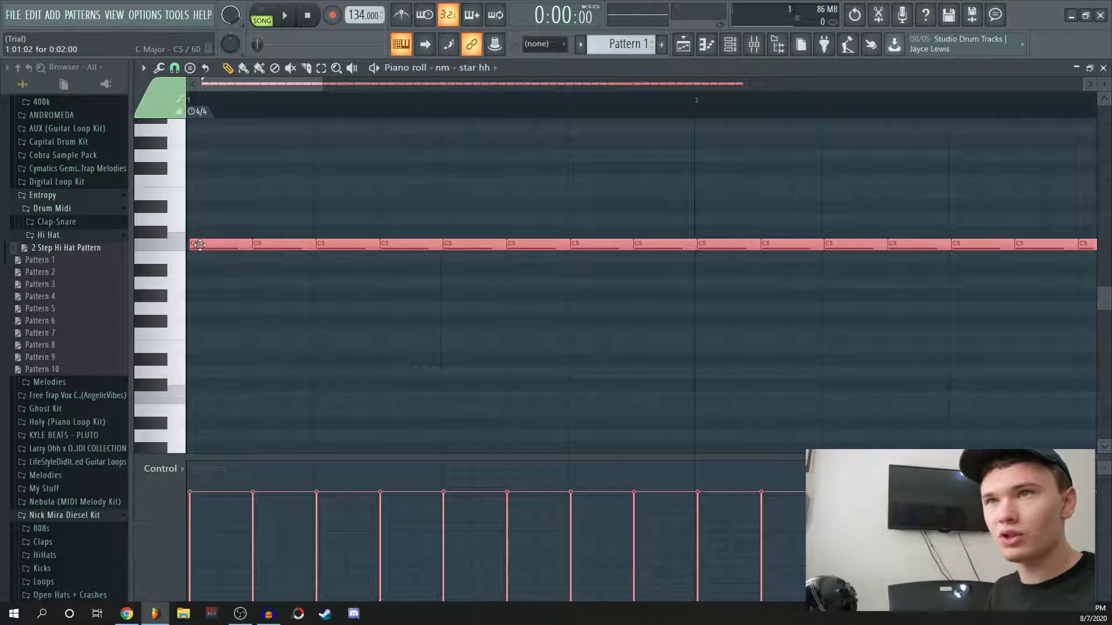
shift+scroll(199, 244, up, 1)
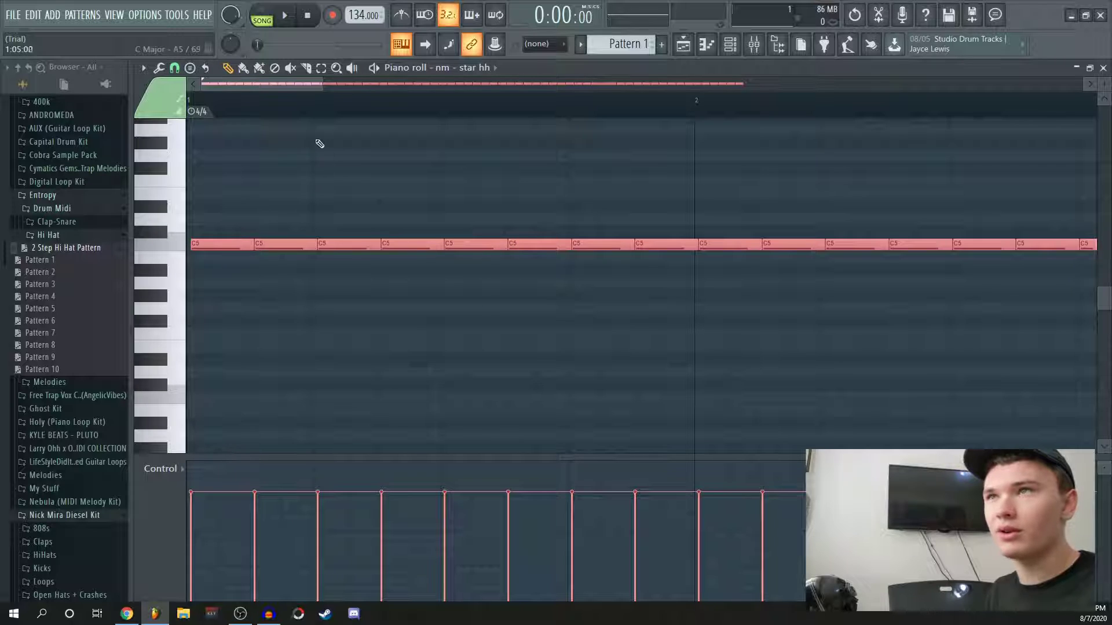
scroll(288, 114, down, 1)
scroll(294, 116, down, 3)
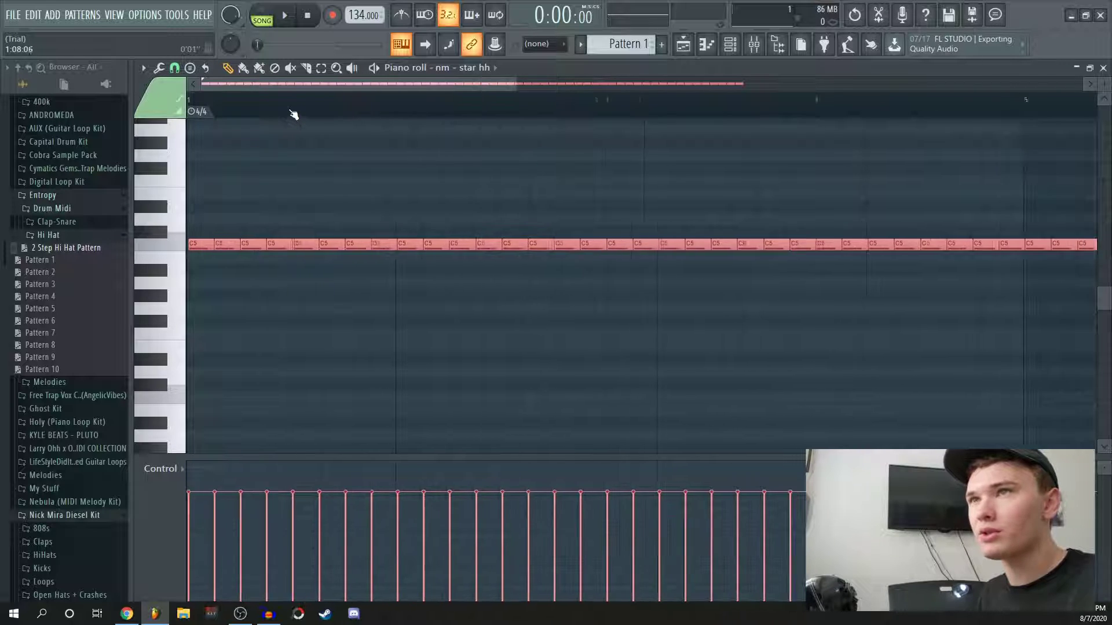
key(space)
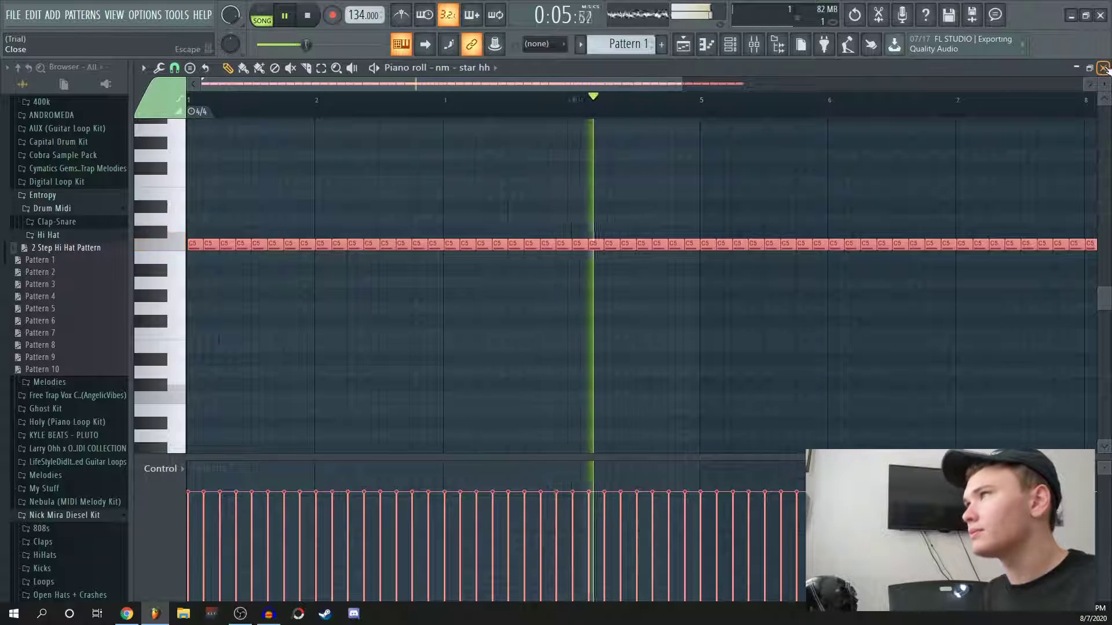
key(space)
Close the piano roll and look through the drum kit folders for a clap sample.
click(1104, 68)
scroll(75, 302, down, 8)
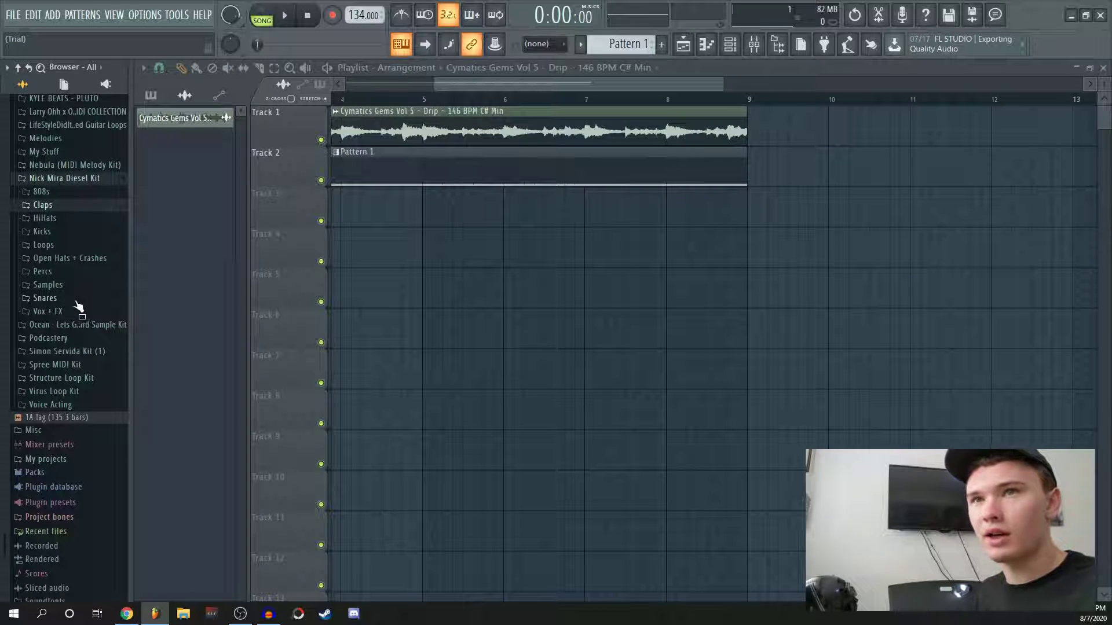
scroll(87, 315, down, 1)
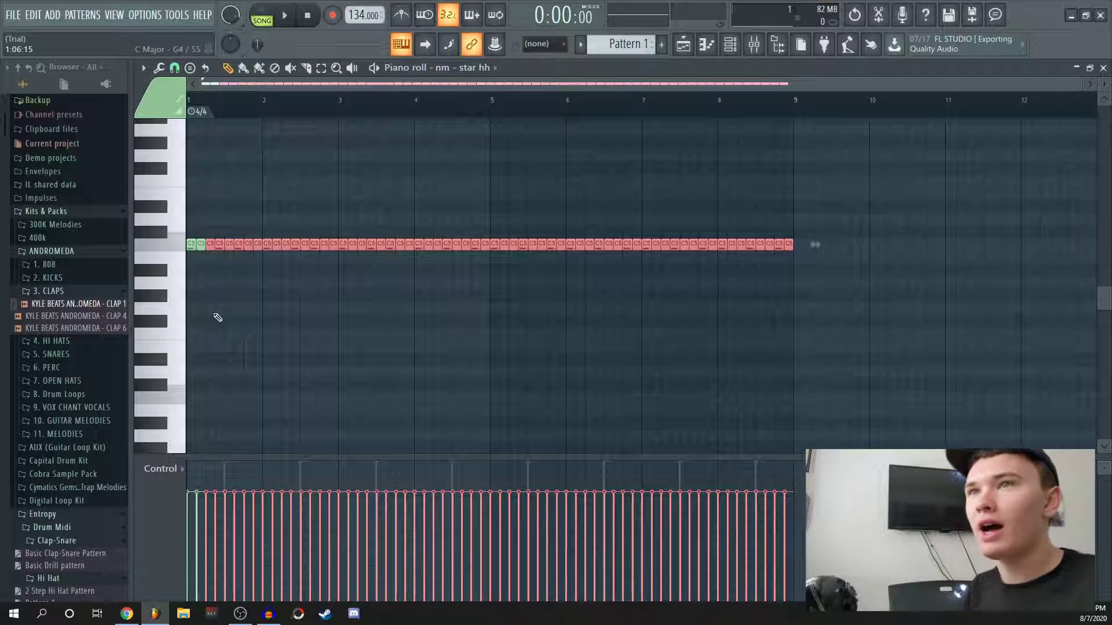
Delete all hi-hat notes except the first two and lower the second note's velocity.
key(Delete)
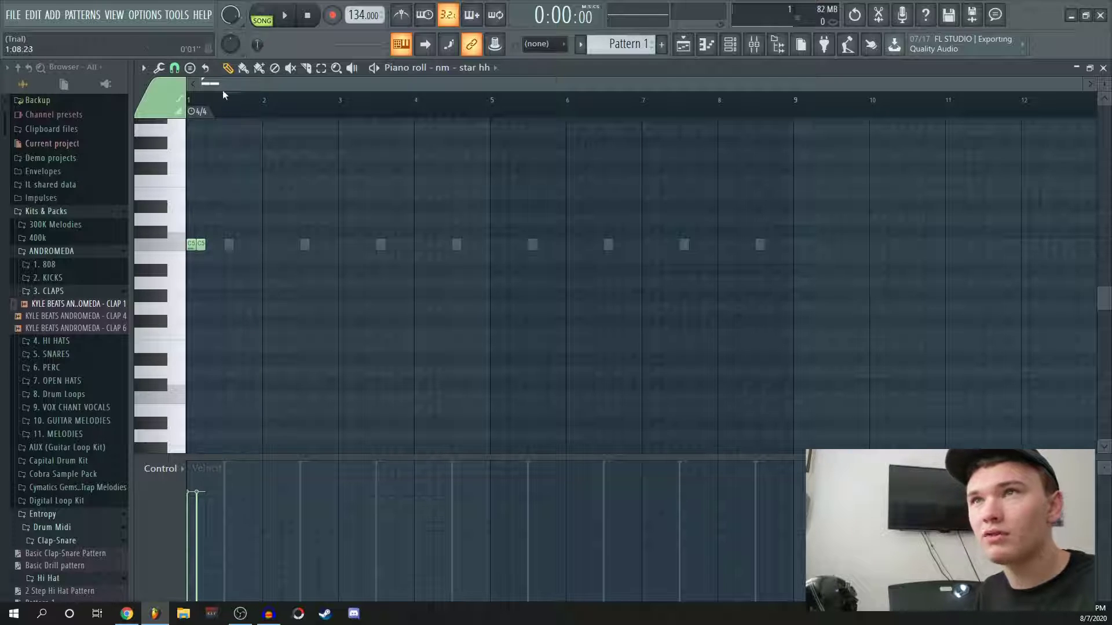
drag(1087, 89, 788, 87)
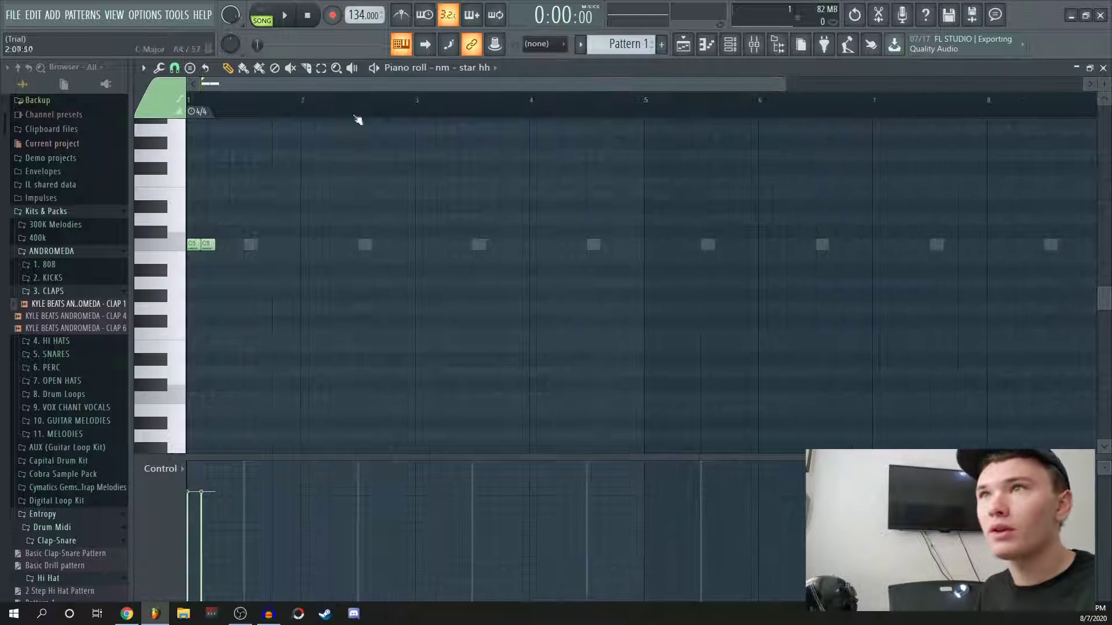
click(212, 513)
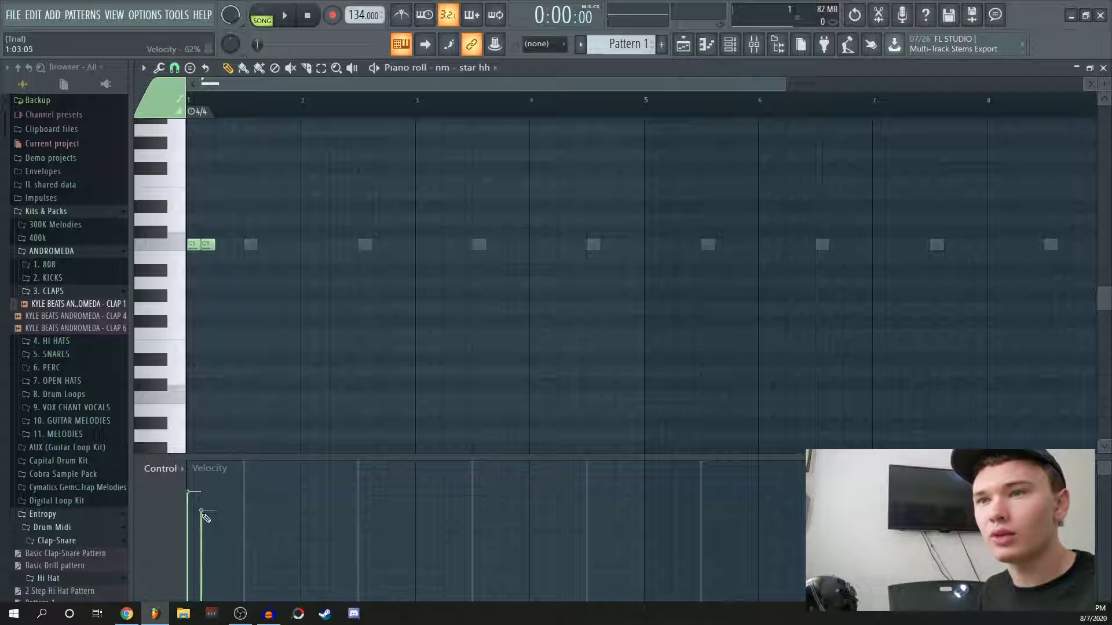
Repeat the two-note hi-hat pair up to bar 9, clear the selection and play the pattern back.
drag(187, 229, 273, 354)
key(ctrl+b)
key(ctrl+b)
key(ctrl+b)
key(ctrl+b)
key(ctrl+b)
key(ctrl+b)
key(ctrl+b)
key(ctrl+b)
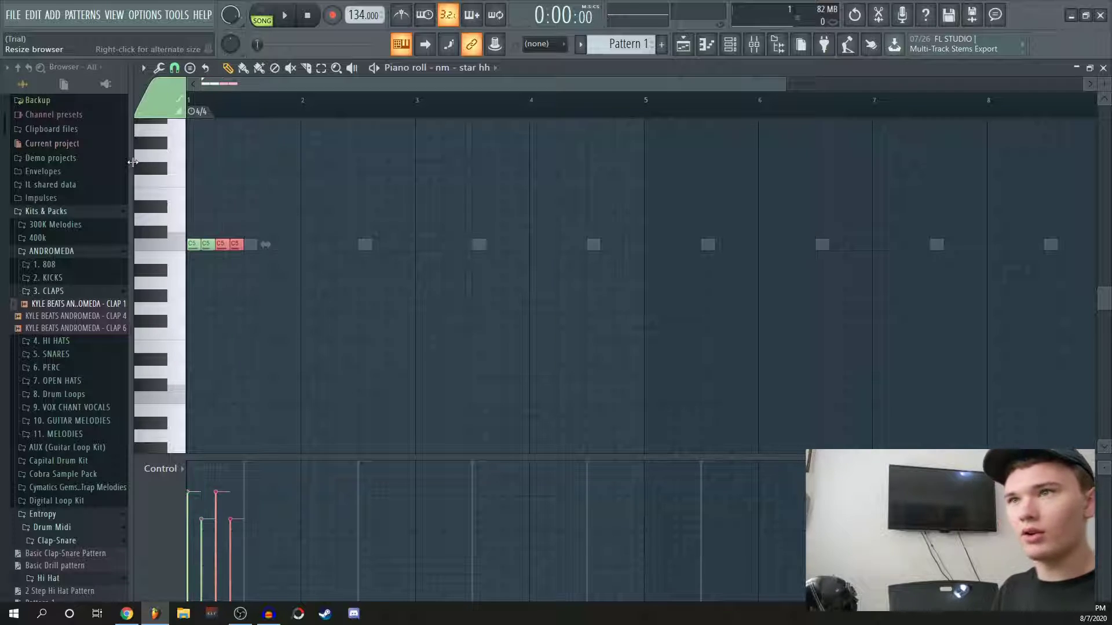
key(ctrl+b)
key(ctrl+b)
key(ctrl+b)
key(ctrl+b)
key(ctrl+b)
key(ctrl+b)
key(ctrl+b)
key(ctrl+b)
key(ctrl+b)
key(ctrl+b)
key(ctrl+b)
key(ctrl+b)
key(ctrl+b)
key(ctrl+b)
key(ctrl+b)
key(ctrl+b)
key(ctrl+b)
key(ctrl+b)
key(ctrl+b)
key(ctrl+b)
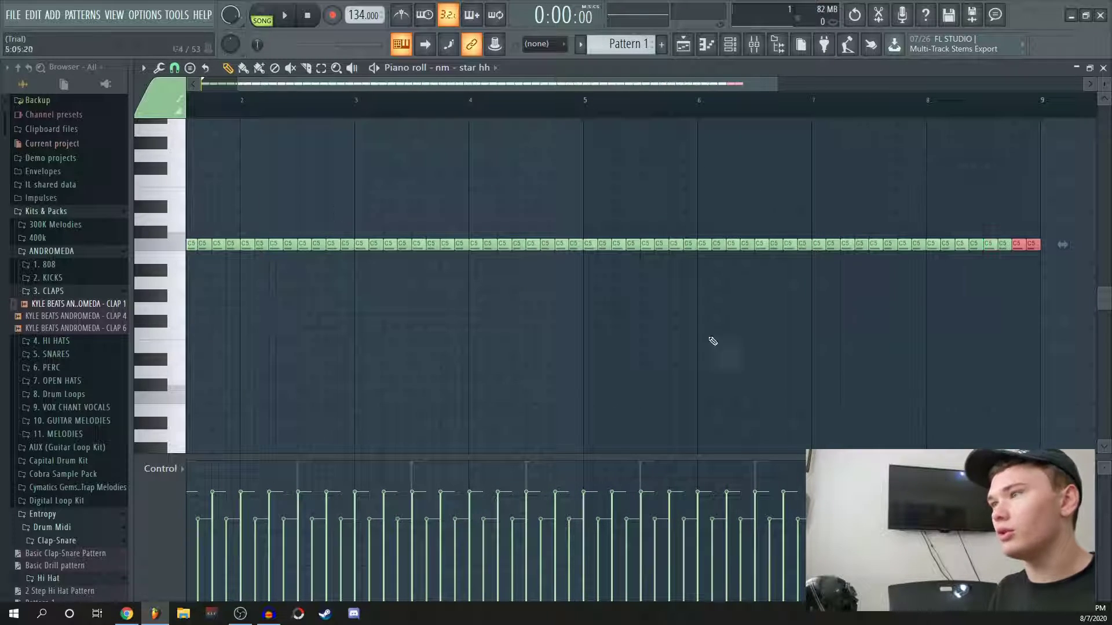
key(ctrl+d)
key(space)
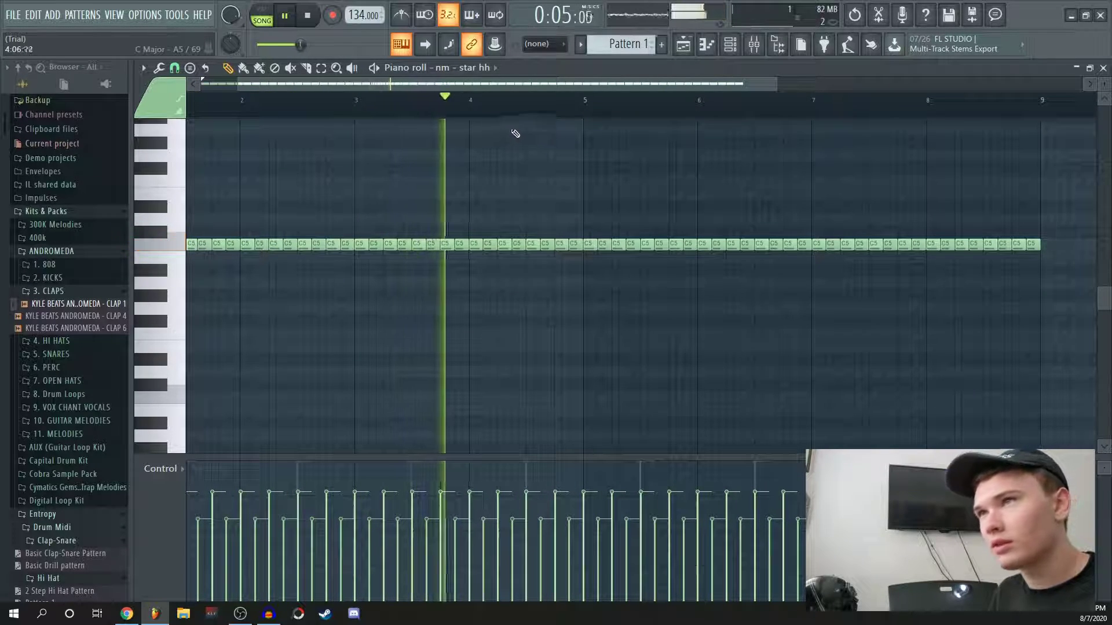
Stop playback, delete all hi-hat notes except the first two and raise the second note's velocity to about 66%.
scroll(508, 93, right, 3)
scroll(508, 95, down, 2)
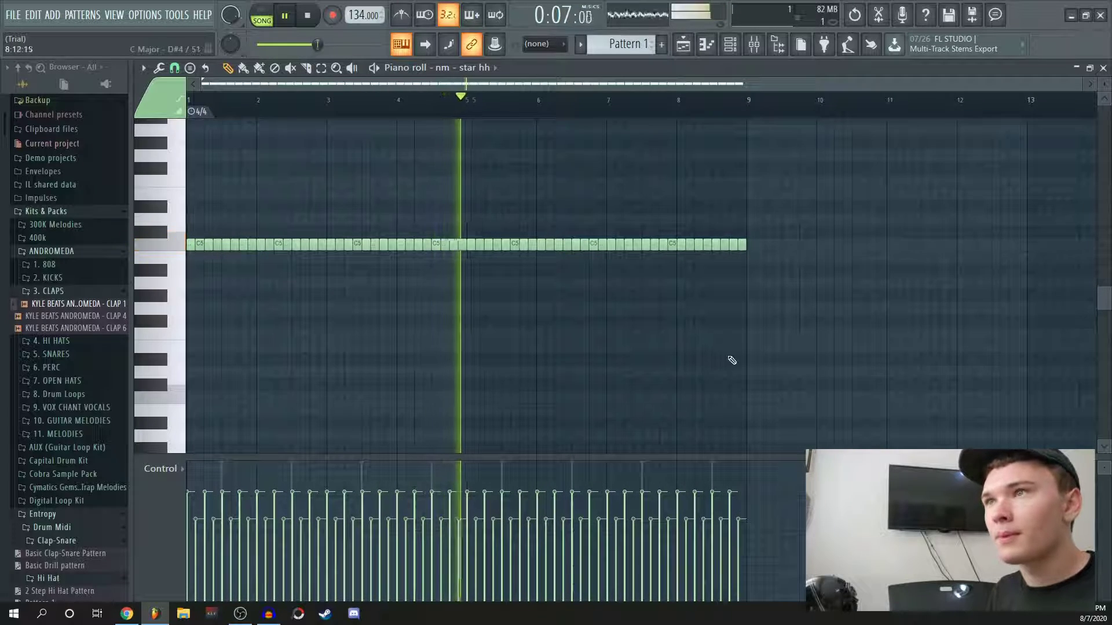
key(space)
drag(770, 249, 208, 246)
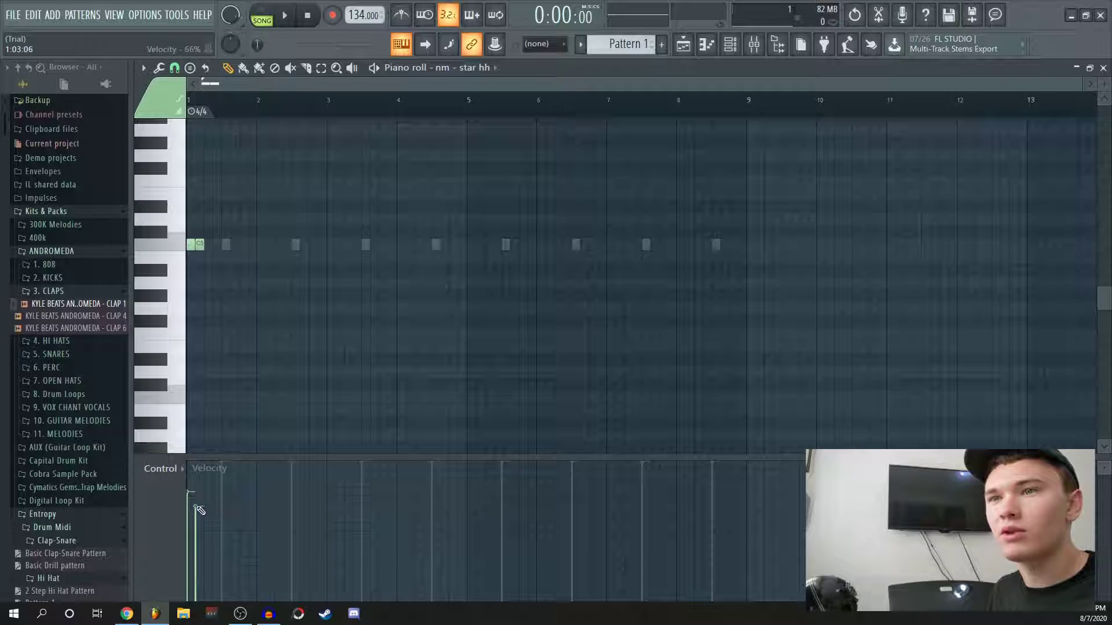
Duplicate the two-note hi-hat pair up to bar 9, delete the pair beyond it and play the pattern back.
drag(200, 246, 454, 262)
key(ctrl+b)
key(ctrl+b)
key(ctrl+b)
key(ctrl+b)
key(ctrl+b)
key(ctrl+b)
key(ctrl+b)
key(ctrl+b)
key(ctrl+b)
key(ctrl+b)
key(ctrl+b)
key(ctrl+b)
key(ctrl+b)
key(ctrl+b)
key(ctrl+b)
key(ctrl+b)
key(ctrl+b)
key(ctrl+b)
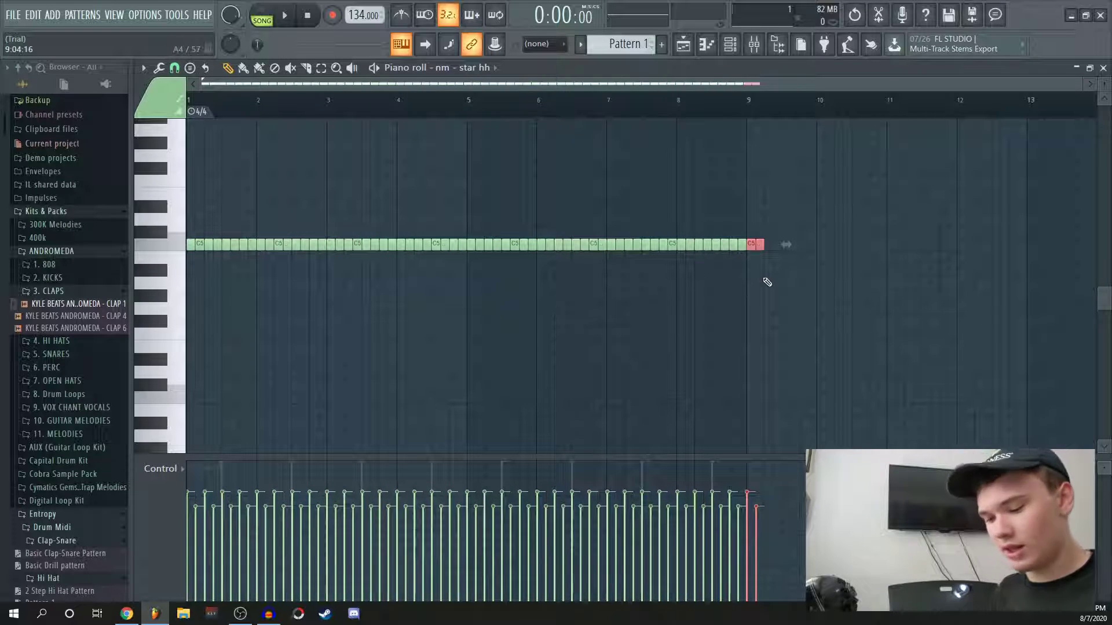
key(Delete)
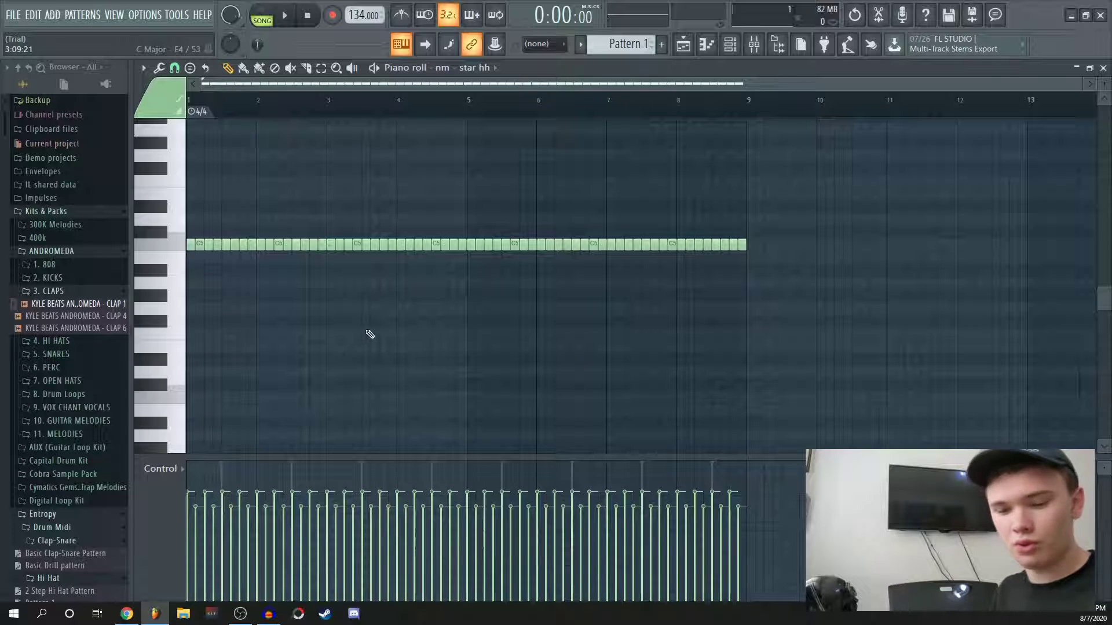
key(space)
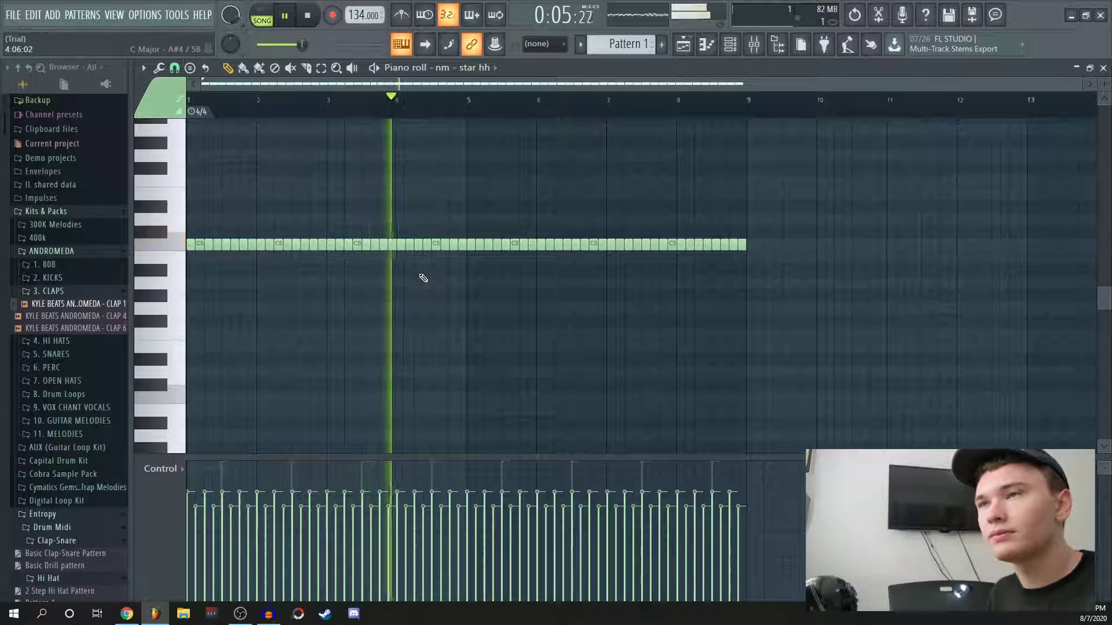
key(space)
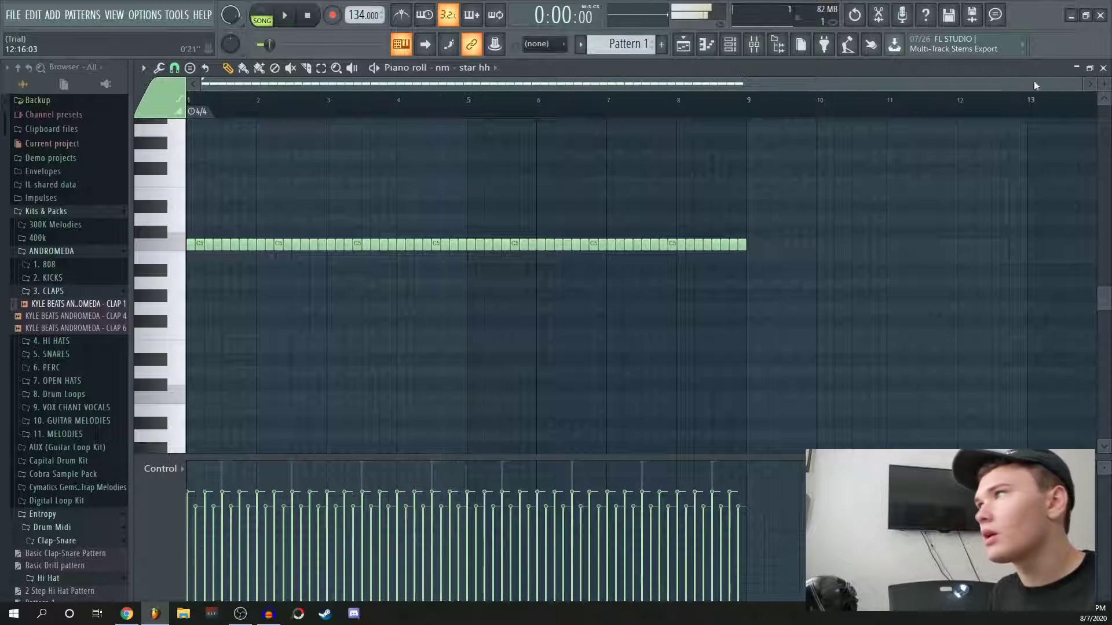
Chop the third hi-hat note of bar 1 into a fast roll, remove its last slice and check the playback.
scroll(509, 110, up, 4)
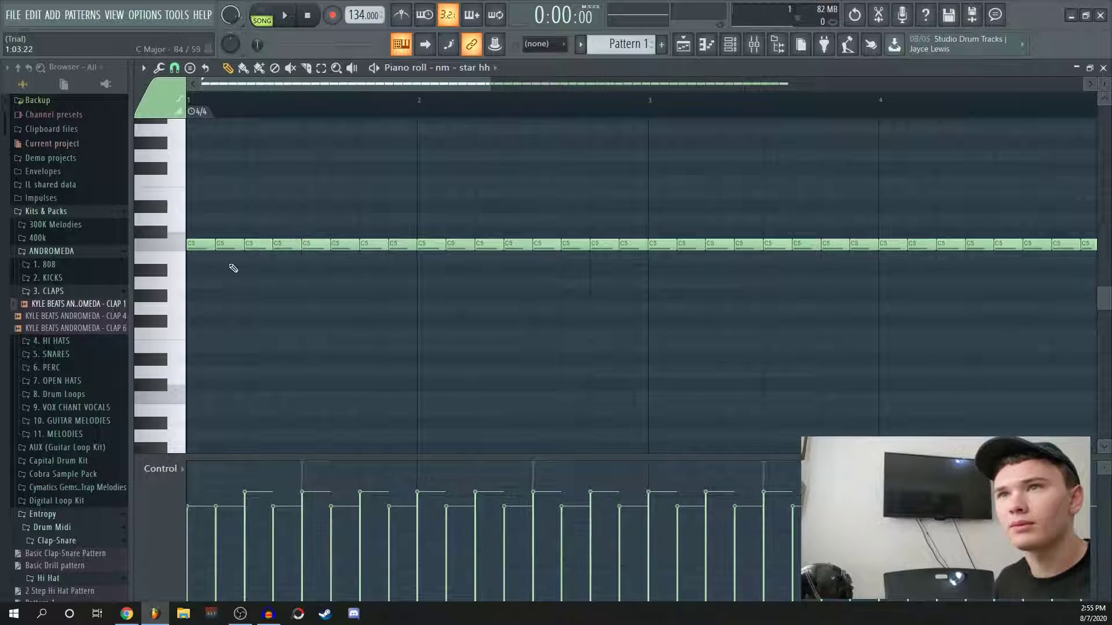
key(space)
key(space)
drag(256, 275, 265, 220)
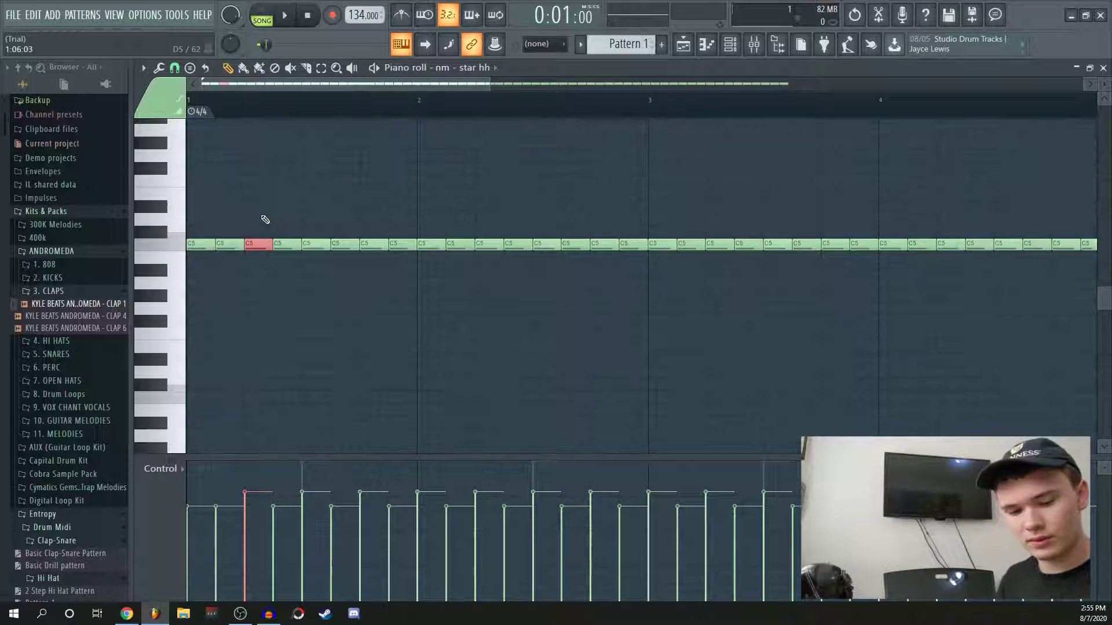
key(ctrl+u)
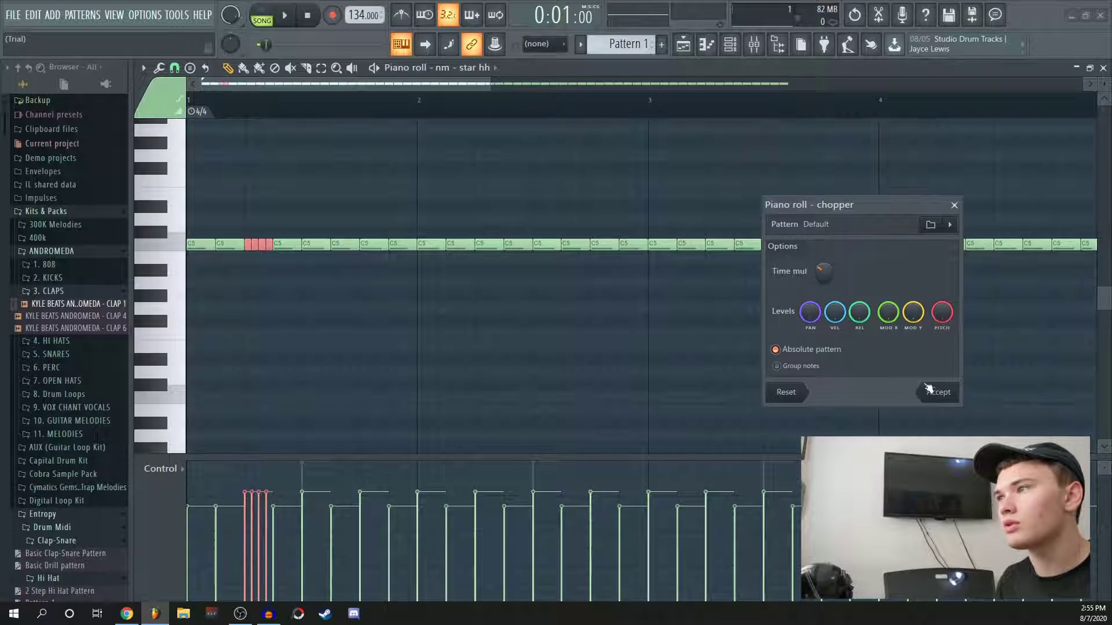
click(938, 392)
click(269, 268)
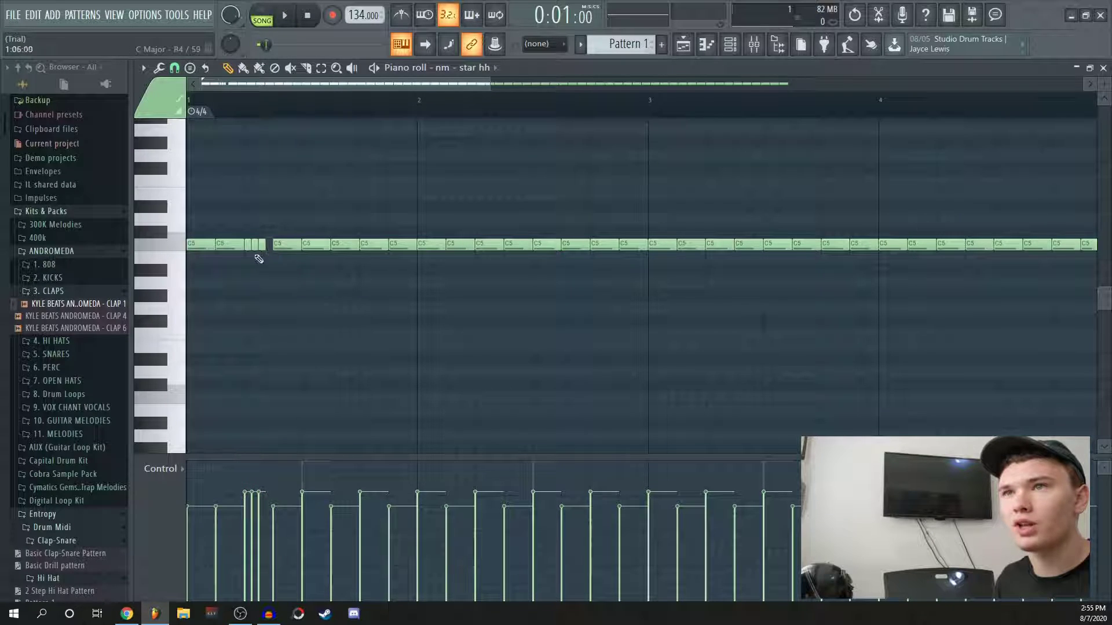
key(space)
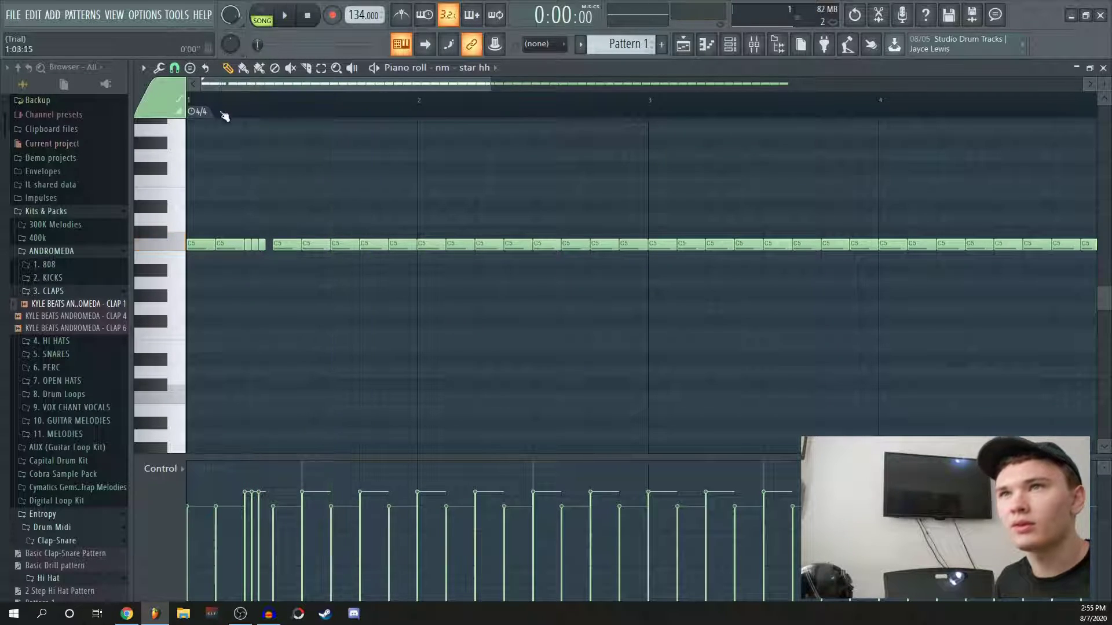
key(space)
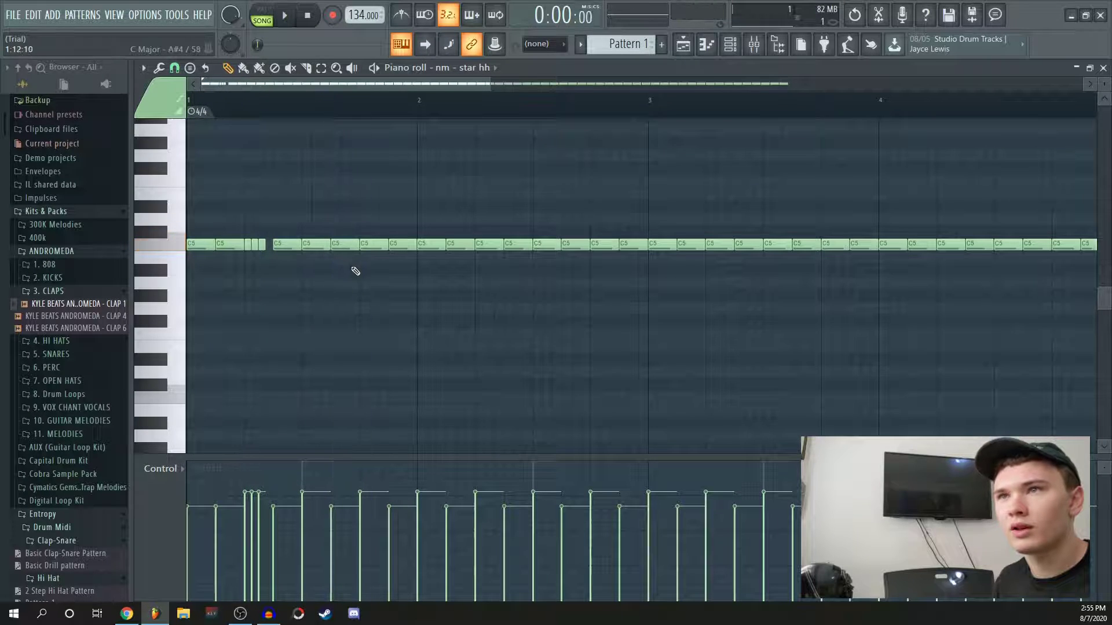
Delete the fifth and sixth hi-hat notes of bar 1 to leave a gap, and play the pattern back.
right_click(350, 249)
right_click(325, 245)
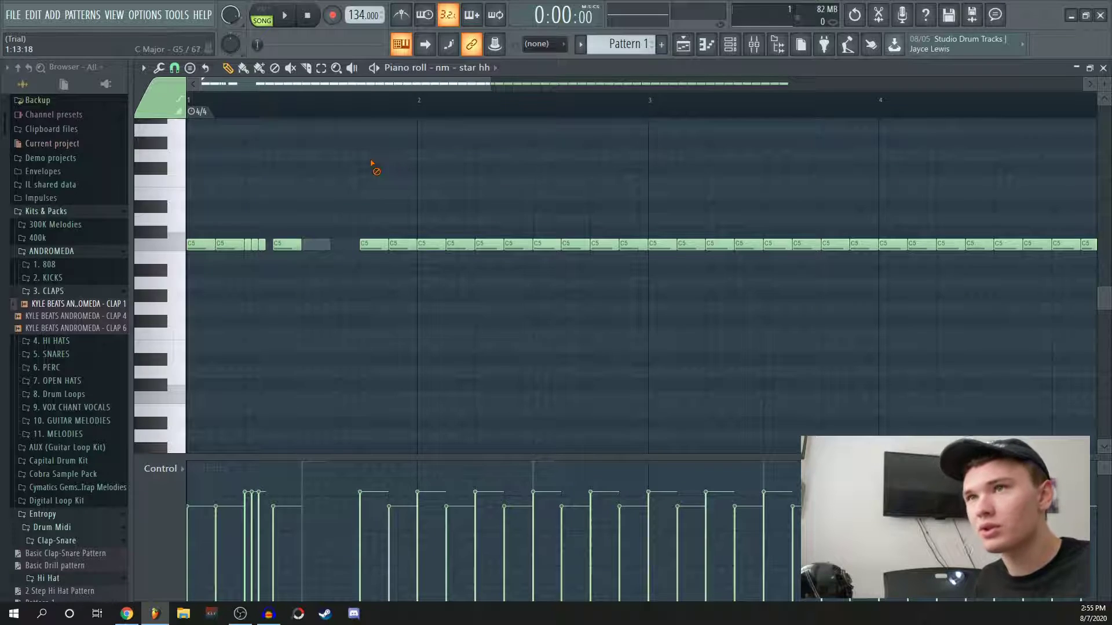
key(space)
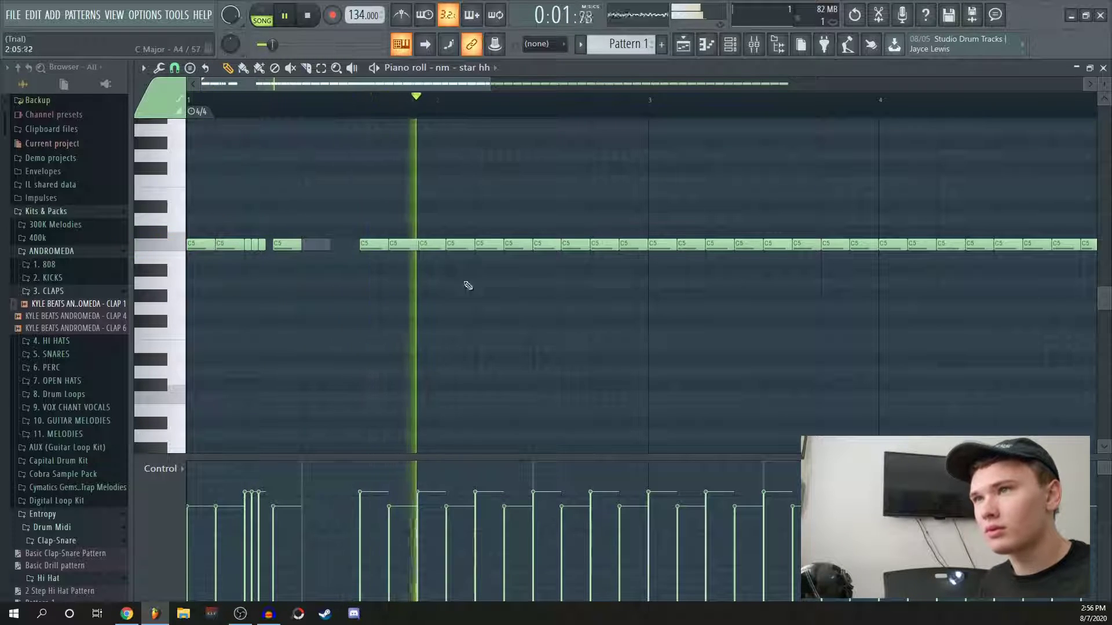
key(space)
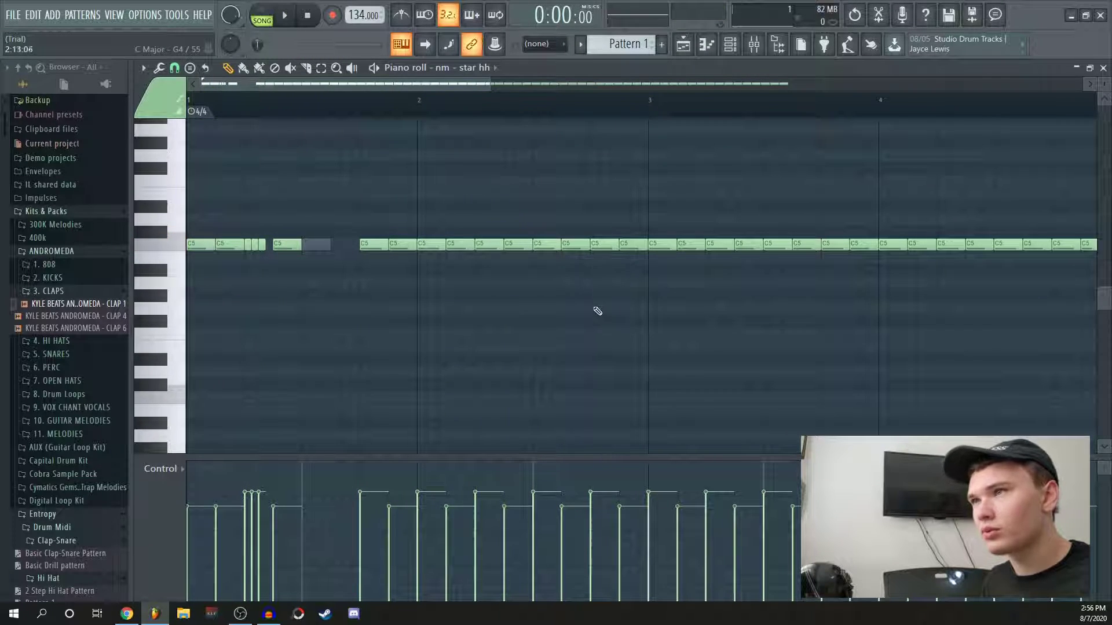
Add two G4 notes under the last two hi-hats of bar 2, raise their velocities and play the pattern back.
click(598, 311)
click(632, 311)
drag(632, 311, 623, 312)
drag(685, 349, 598, 312)
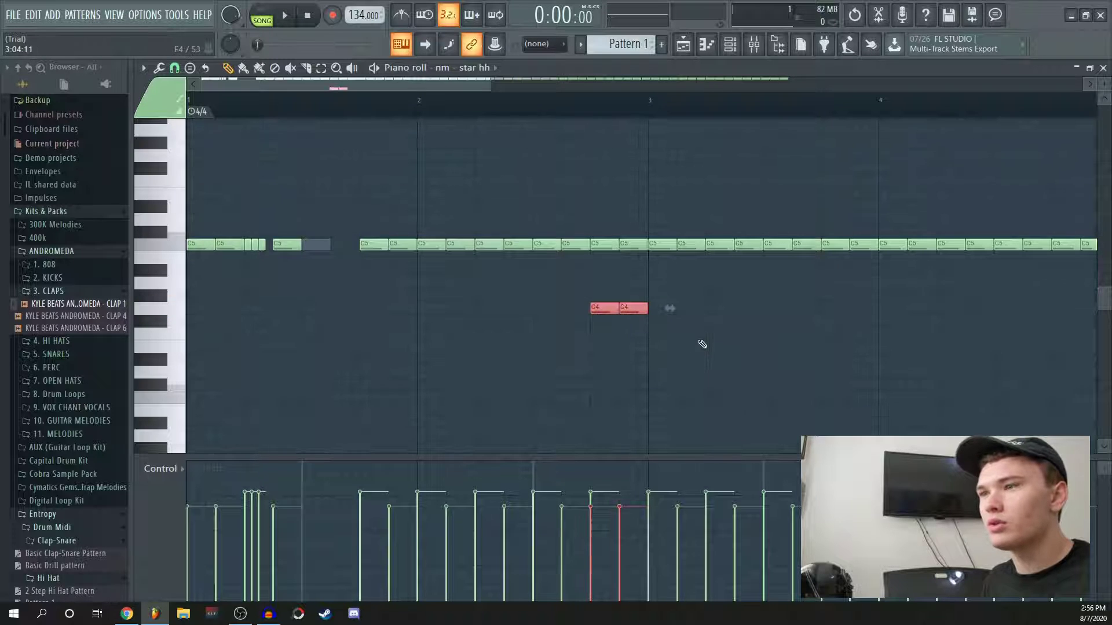
scroll(701, 329, up, 1)
scroll(700, 323, down, 1)
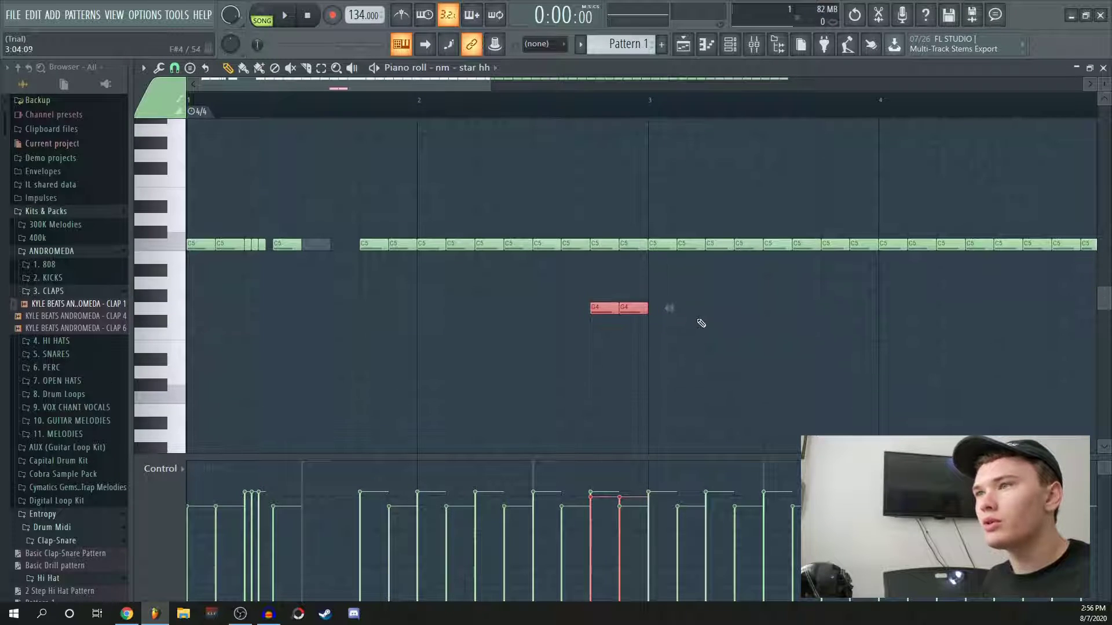
ctrl+click(721, 312)
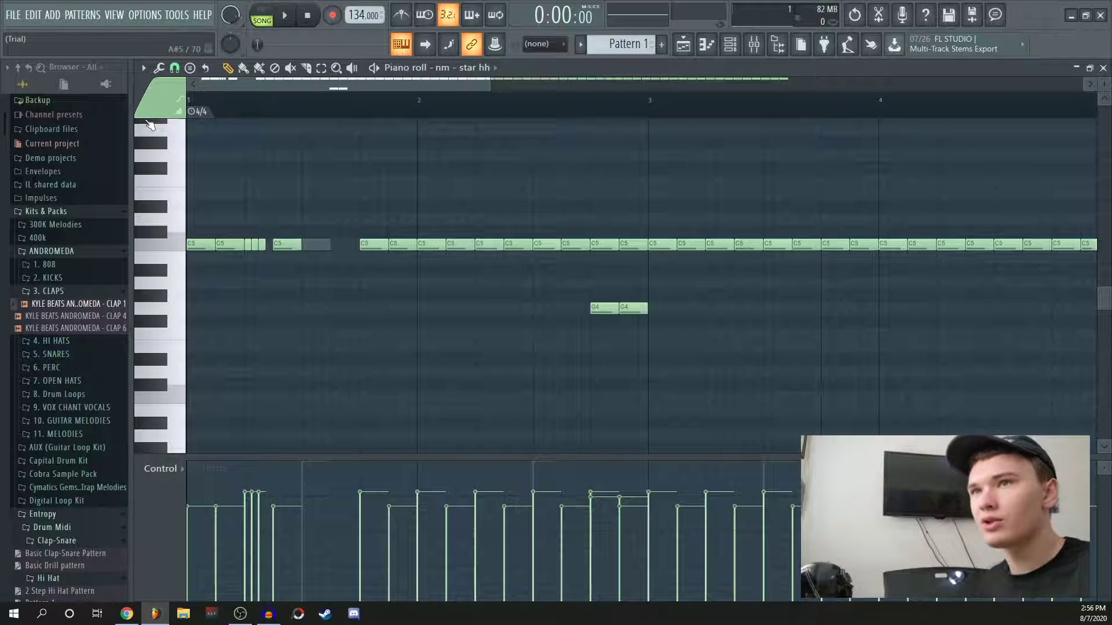
key(space)
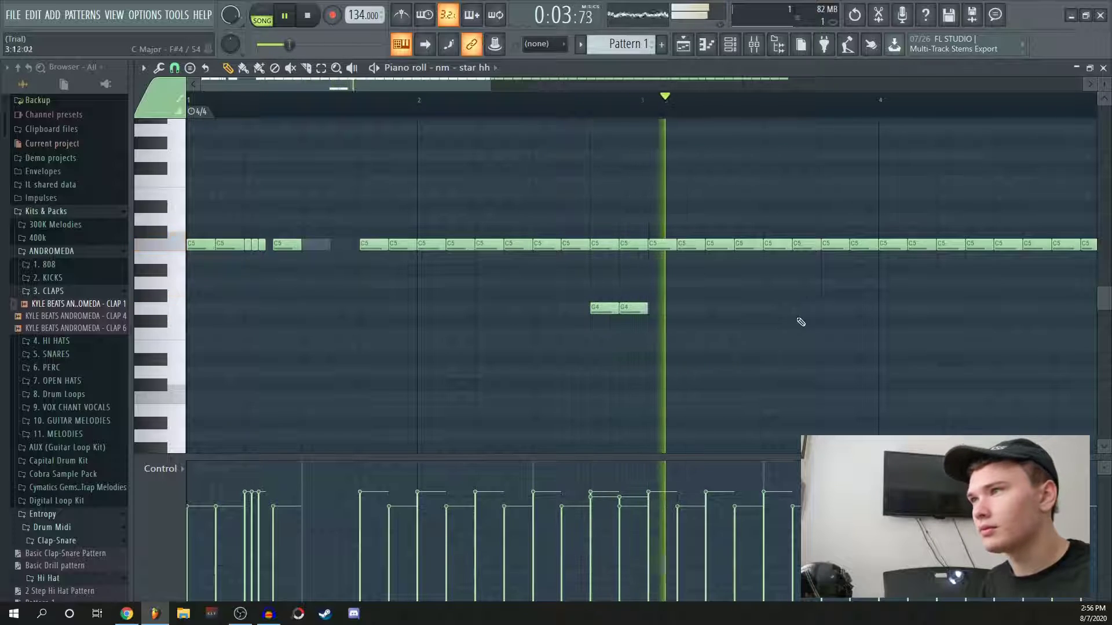
key(space)
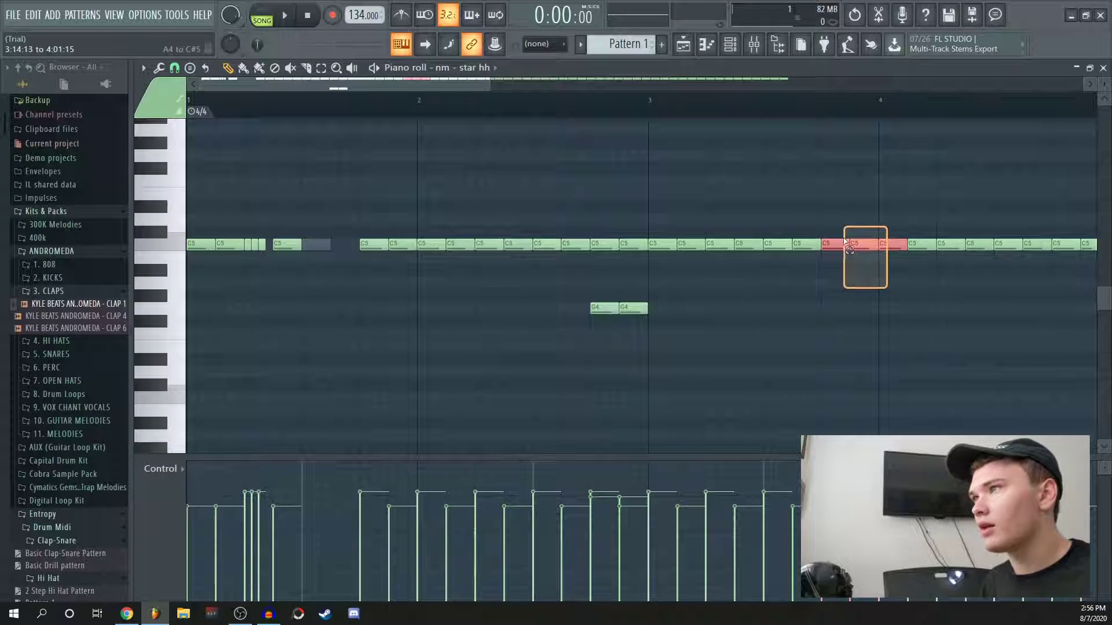
Chop the last two hi-hat notes of bar 3 into a fast roll with the default chopper pattern.
drag(886, 288, 821, 232)
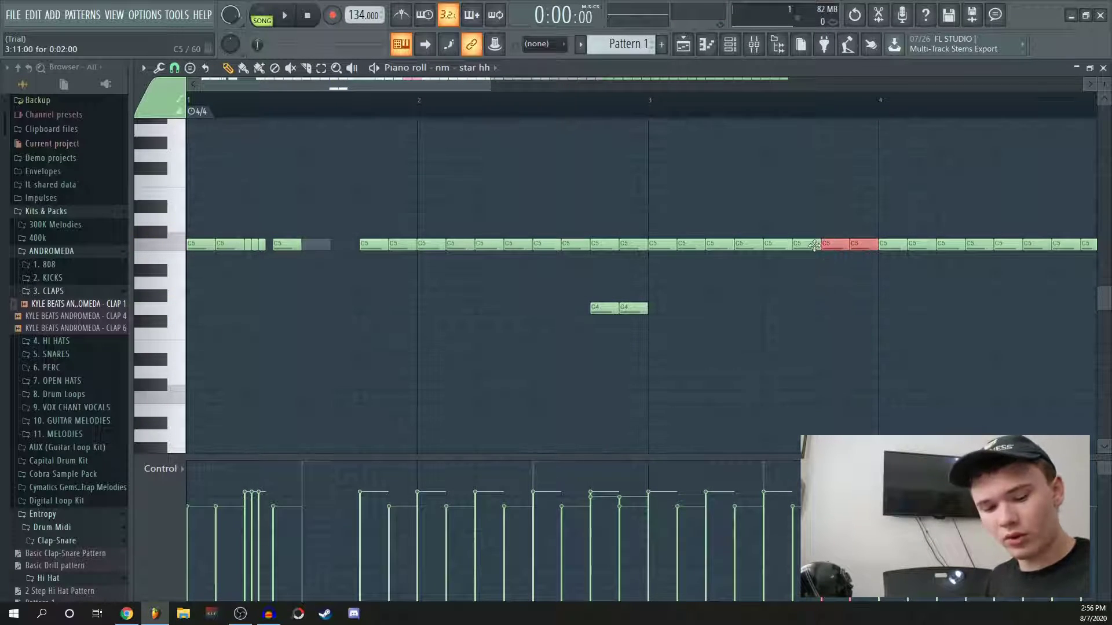
key(alt+u)
click(918, 400)
click(906, 424)
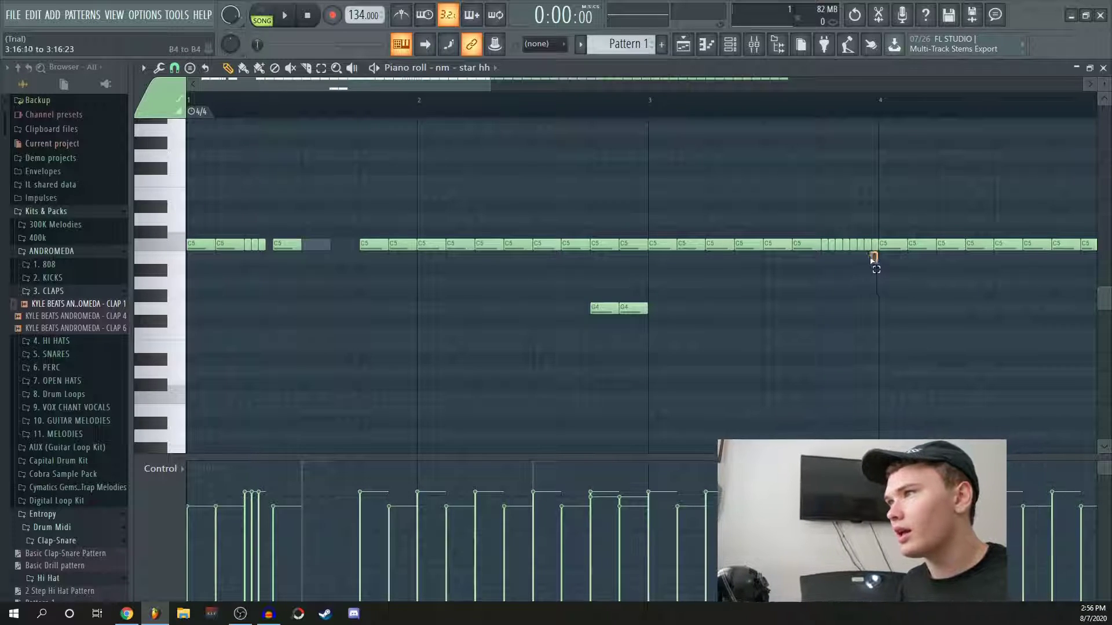
Shape the velocities of the bar 3 roll into a descending ramp ending at about 43% and play it back.
drag(877, 263, 839, 243)
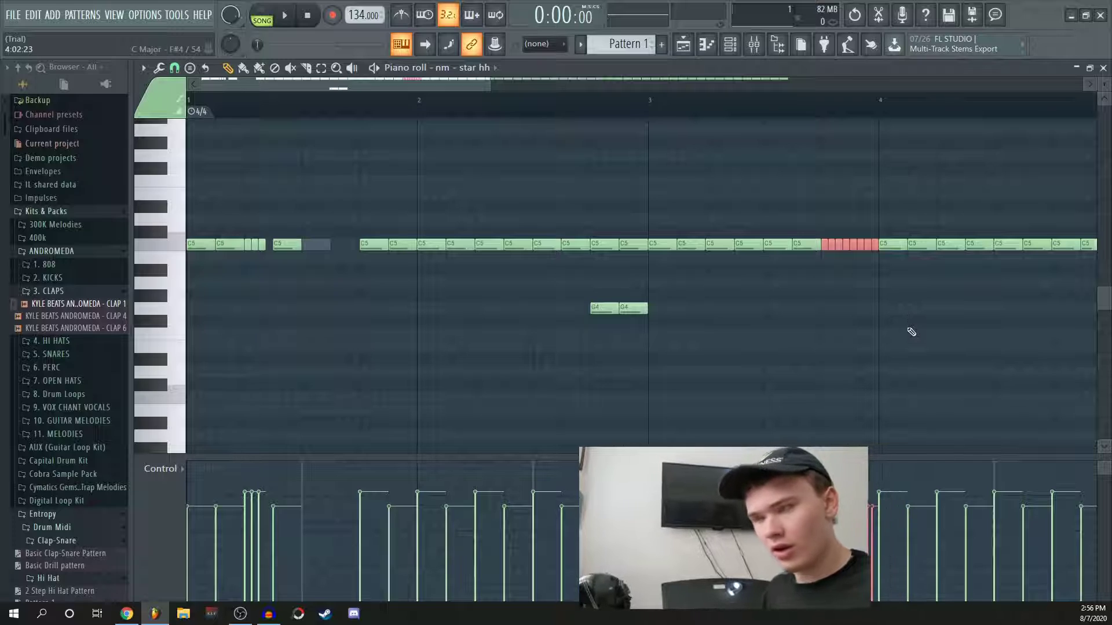
alt+scroll(911, 333, up, 10)
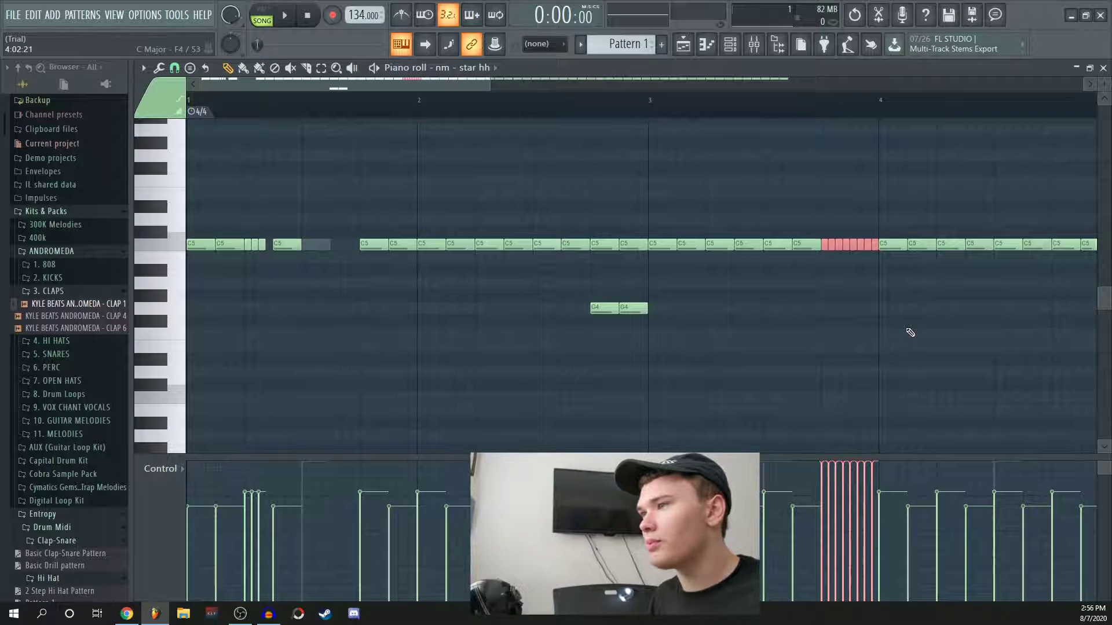
alt+scroll(909, 332, down, 1)
alt+scroll(909, 332, down, 4)
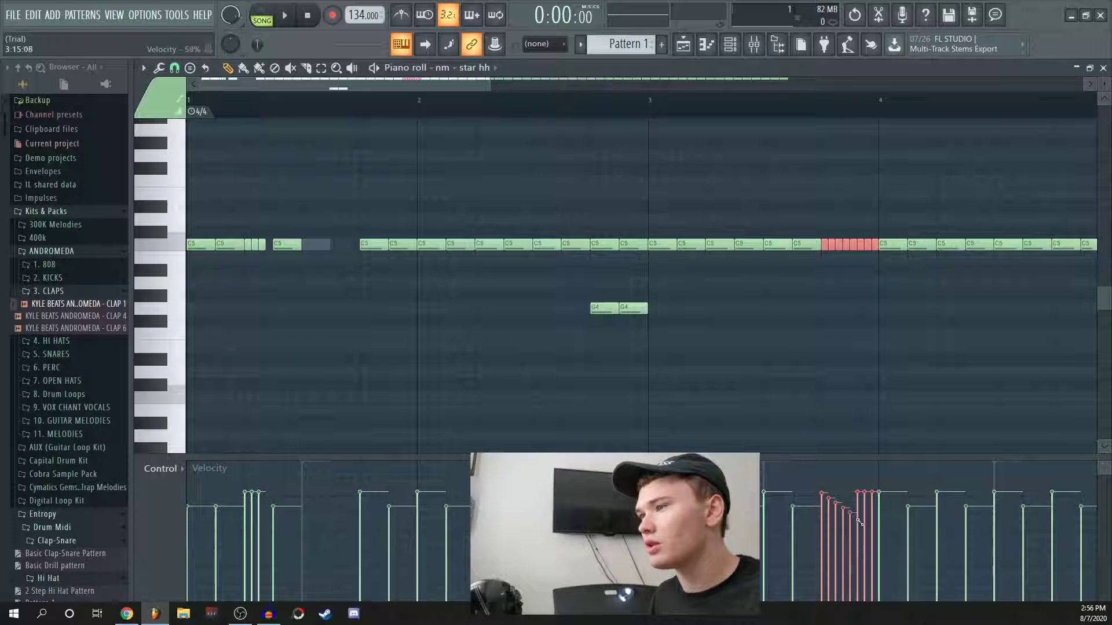
drag(860, 522, 876, 543)
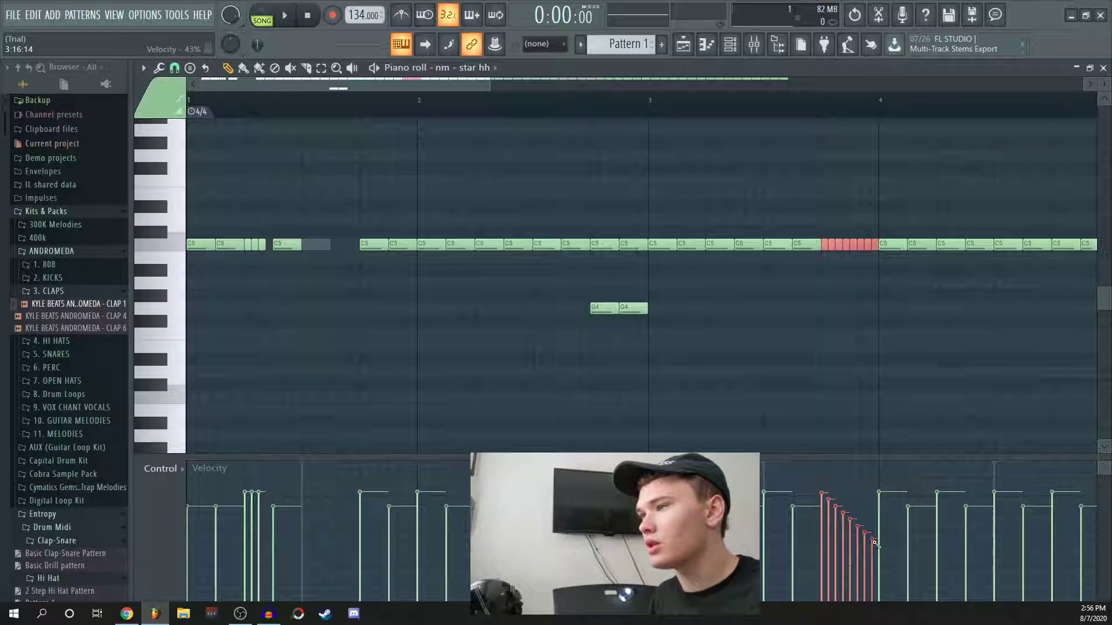
ctrl+click(854, 383)
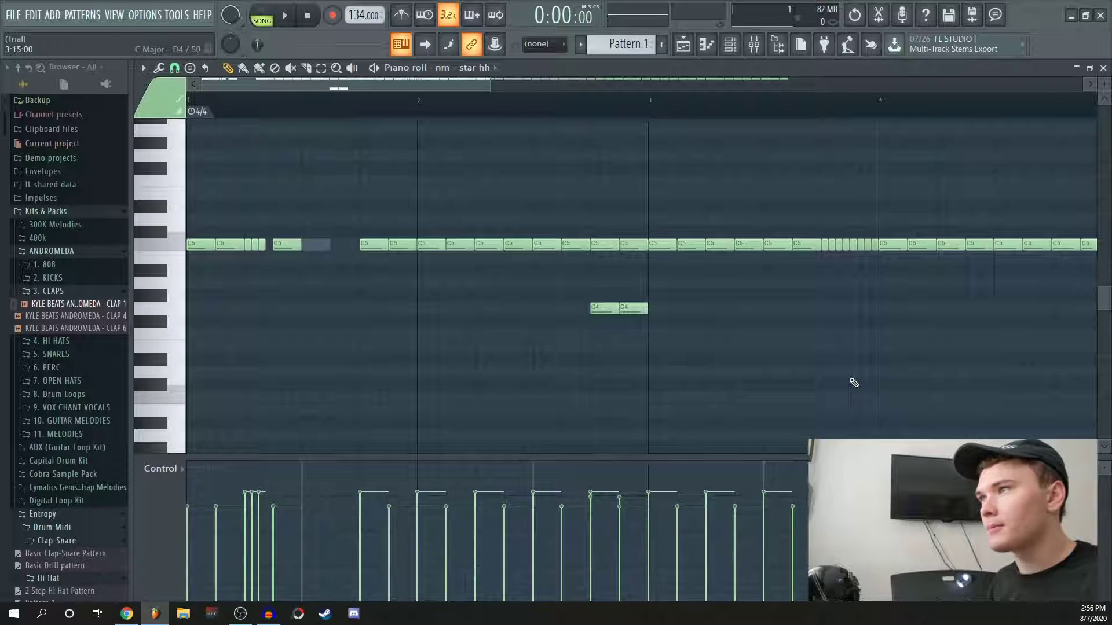
key(space)
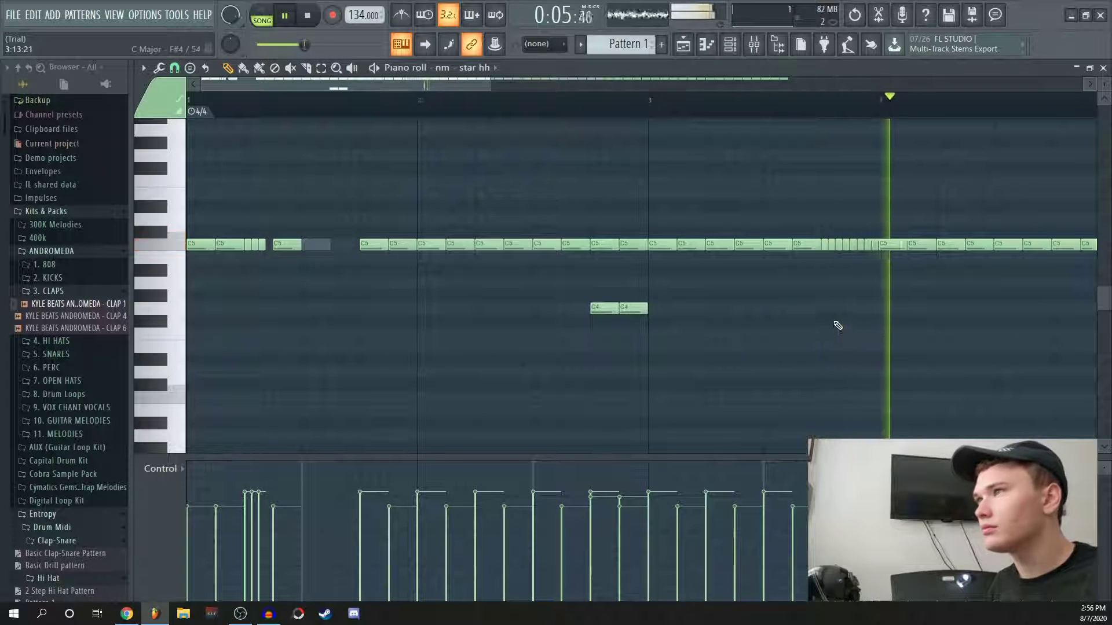
Stop playback and chop the seventh hi-hat note of bar 4 into two shorter hits.
scroll(779, 80, down, 2)
key(space)
ctrl+click(824, 242)
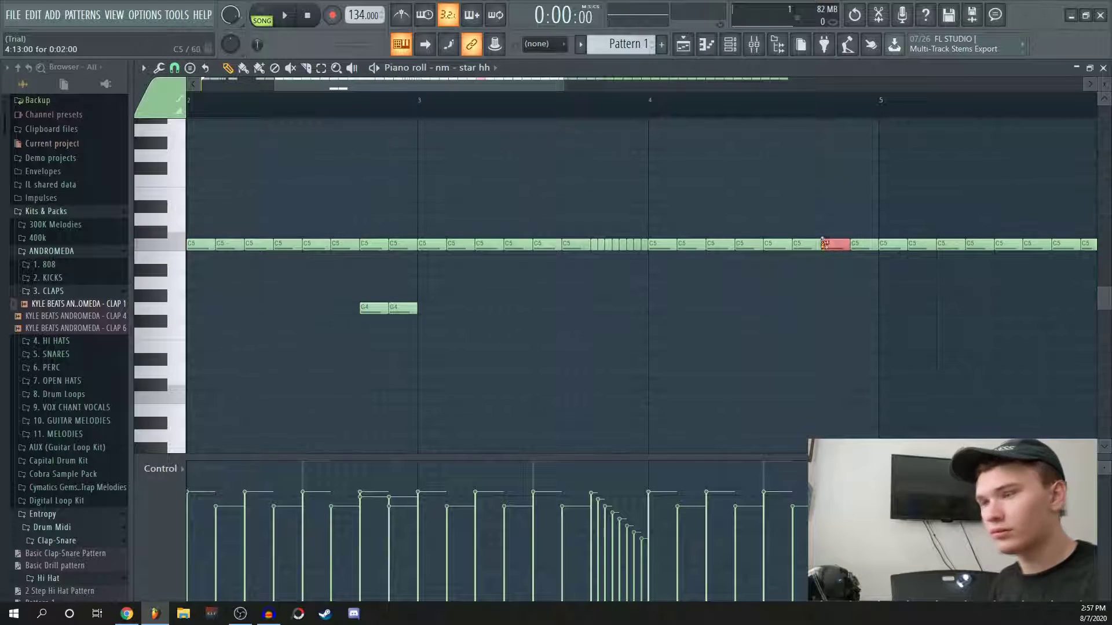
key(alt+u)
key(space)
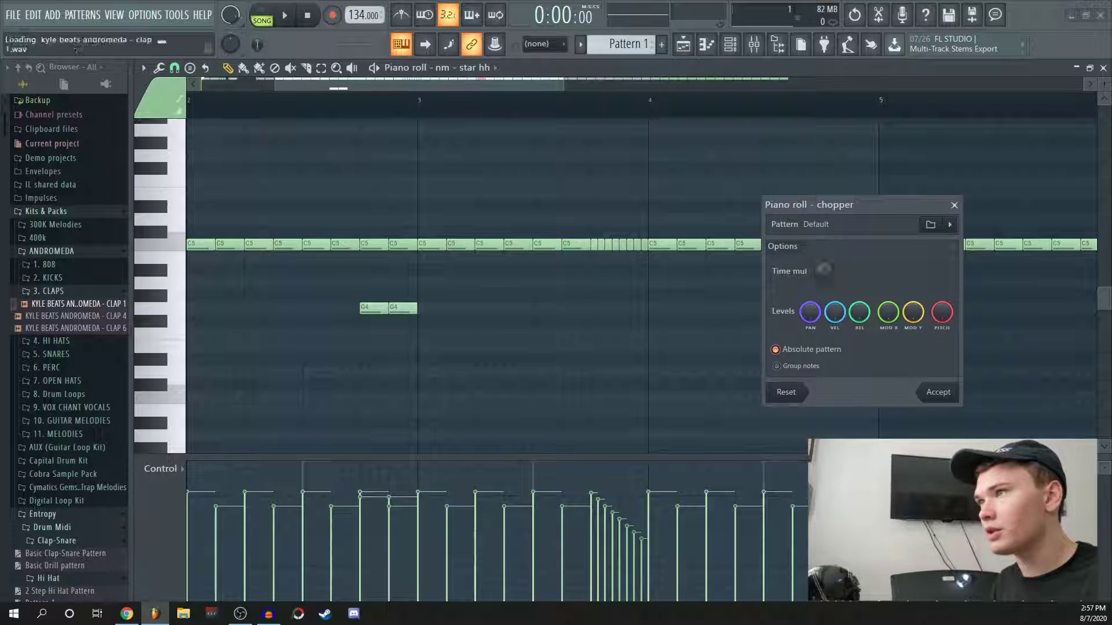
click(933, 389)
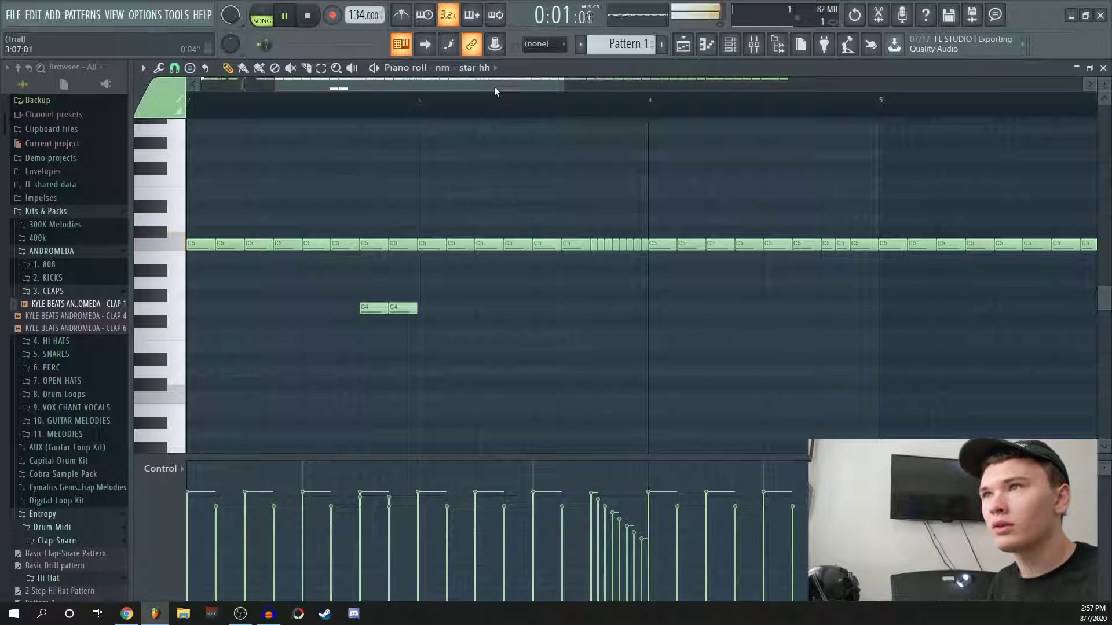
Add a G4 note under the third hi-hat of bar 2 and a G#4 note under the fifth of bar 4, auditioning the pattern.
scroll(495, 85, up, 2)
key(space)
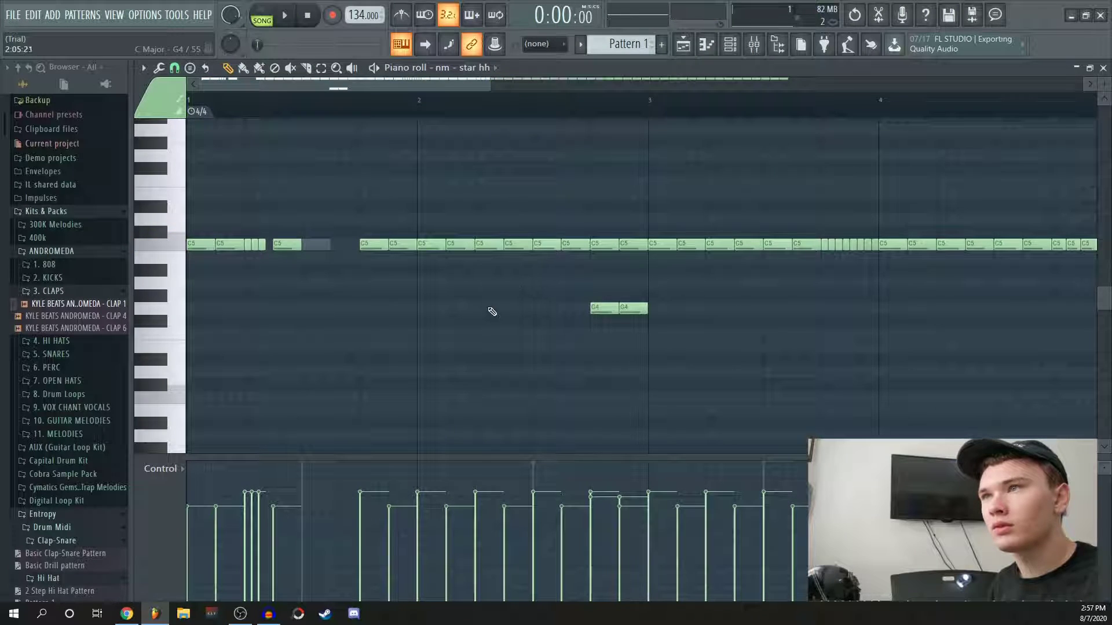
key(space)
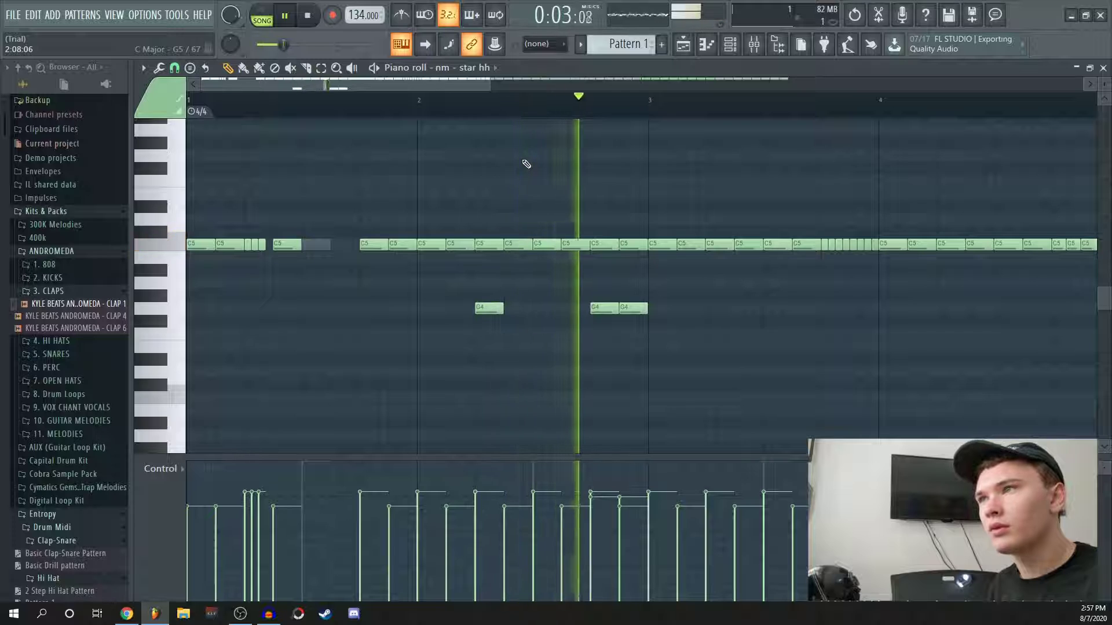
scroll(675, 103, down, 1)
scroll(750, 90, down, 2)
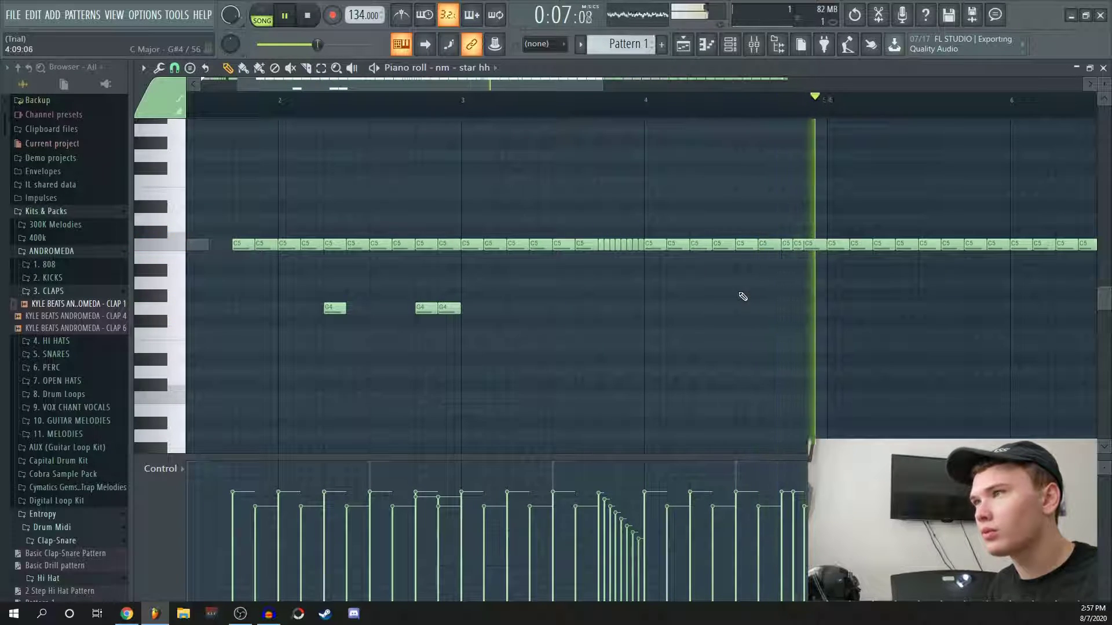
key(space)
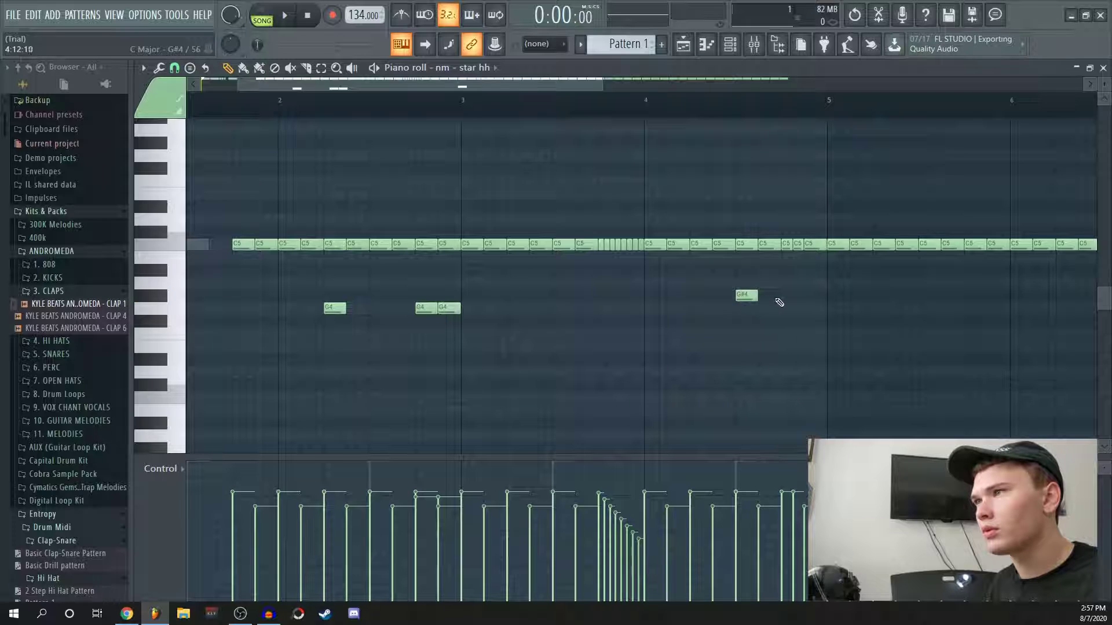
Add two more G#4 notes near the end of bar 4, following the existing G#4 note.
click(781, 295)
click(812, 296)
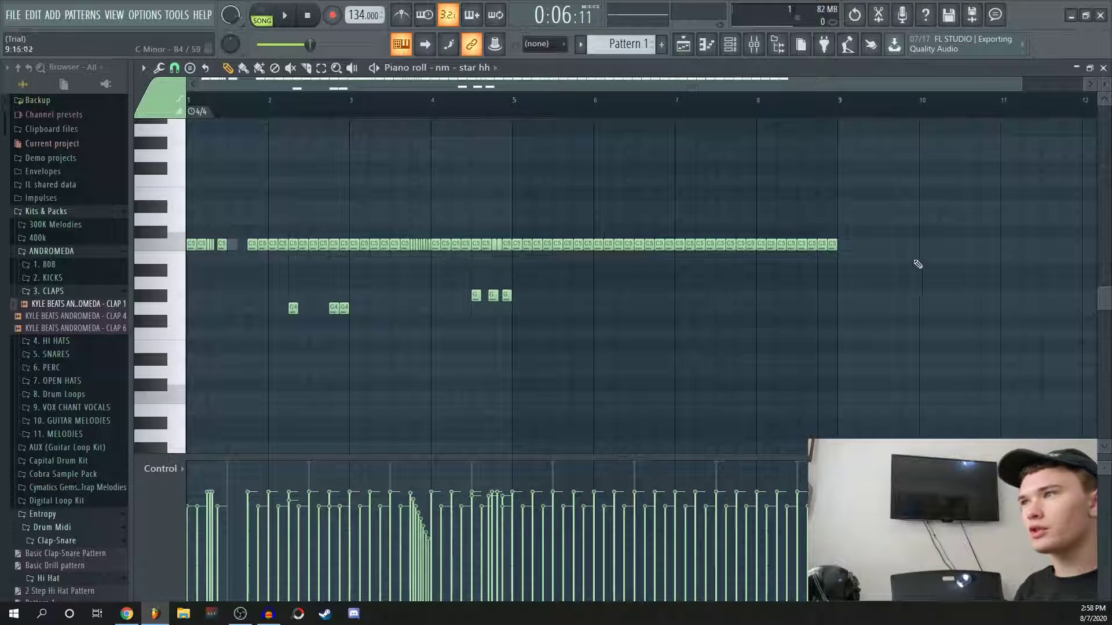
Replace the hi-hats in bars 5 to 8 with a duplicate of the first four bars and play it back.
drag(852, 249, 523, 255)
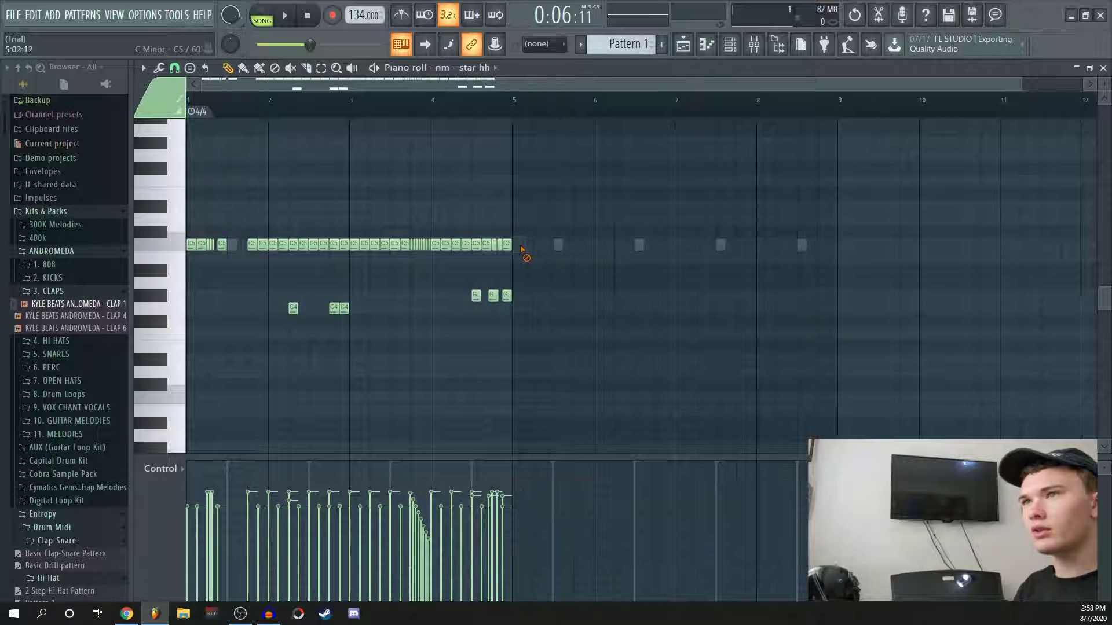
key(ctrl+b)
key(ctrl+d)
key(space)
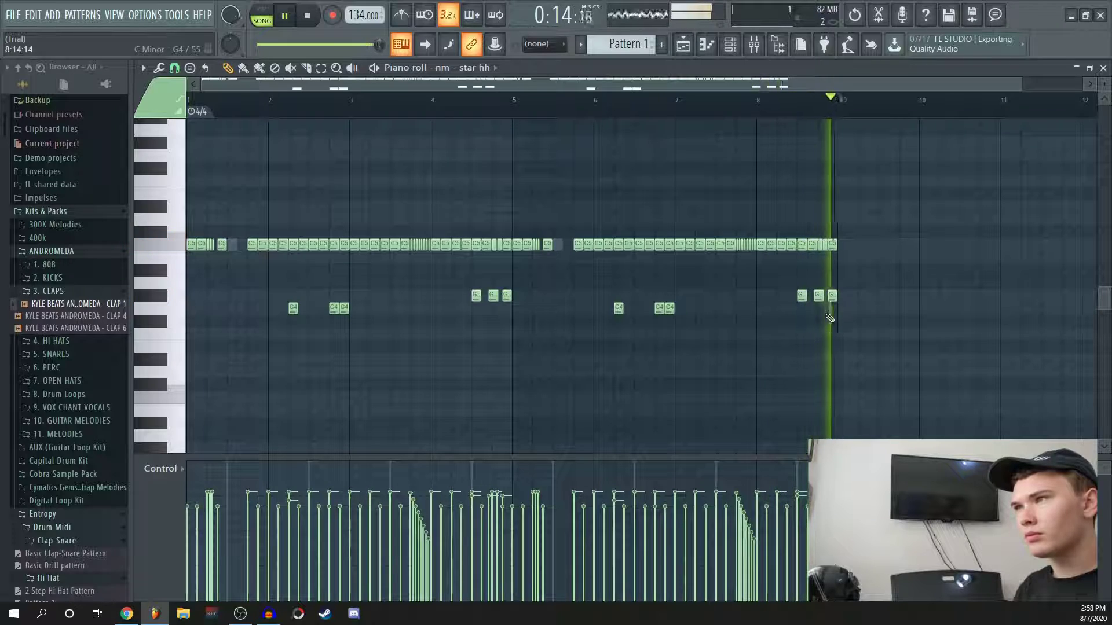
key(space)
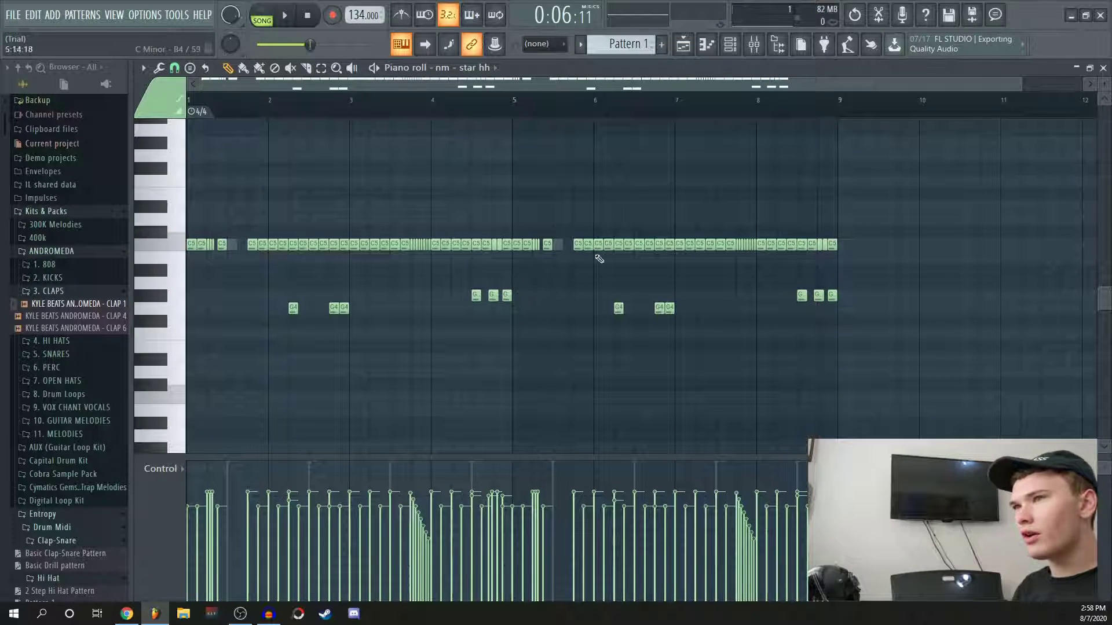
Remove the two hi-hat notes just before the bar 7 roll and play the pattern from the start.
scroll(711, 260, up, 3)
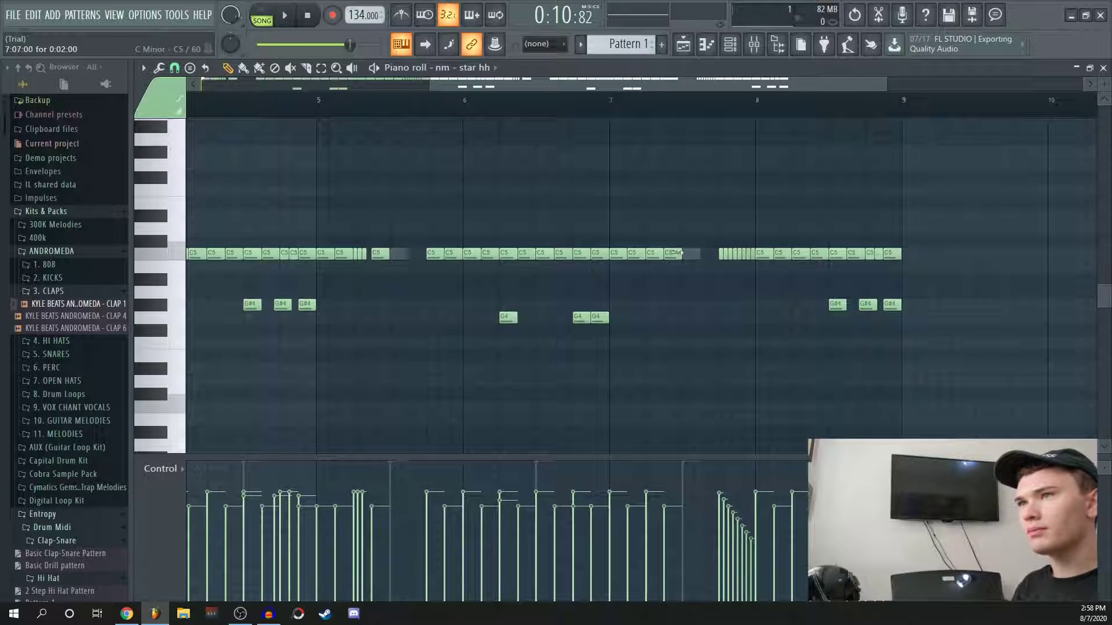
key(space)
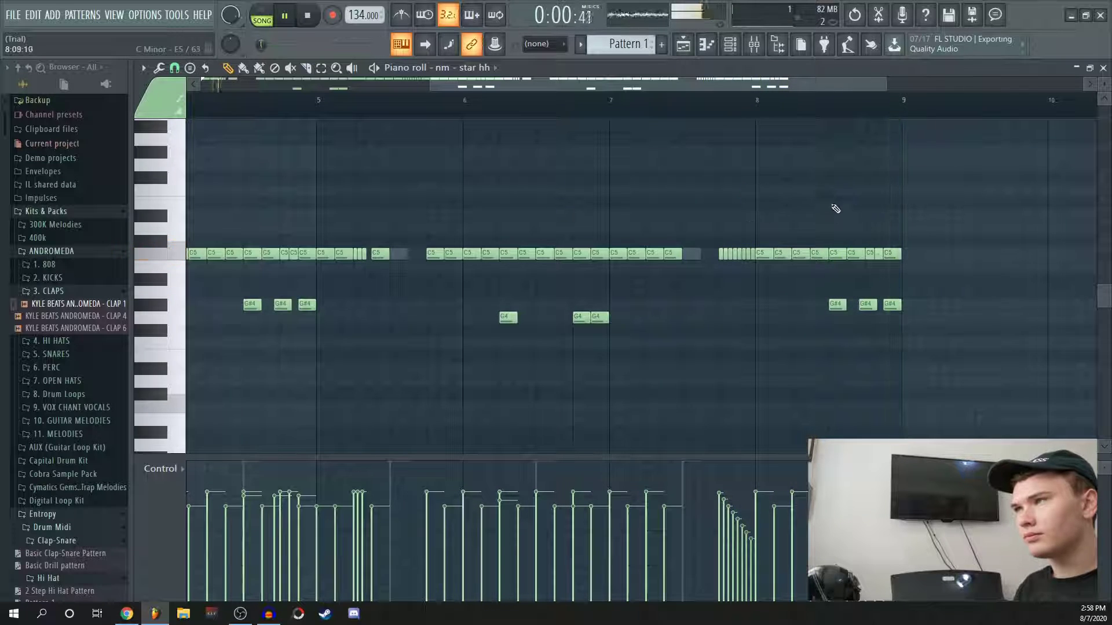
scroll(690, 116, down, 4)
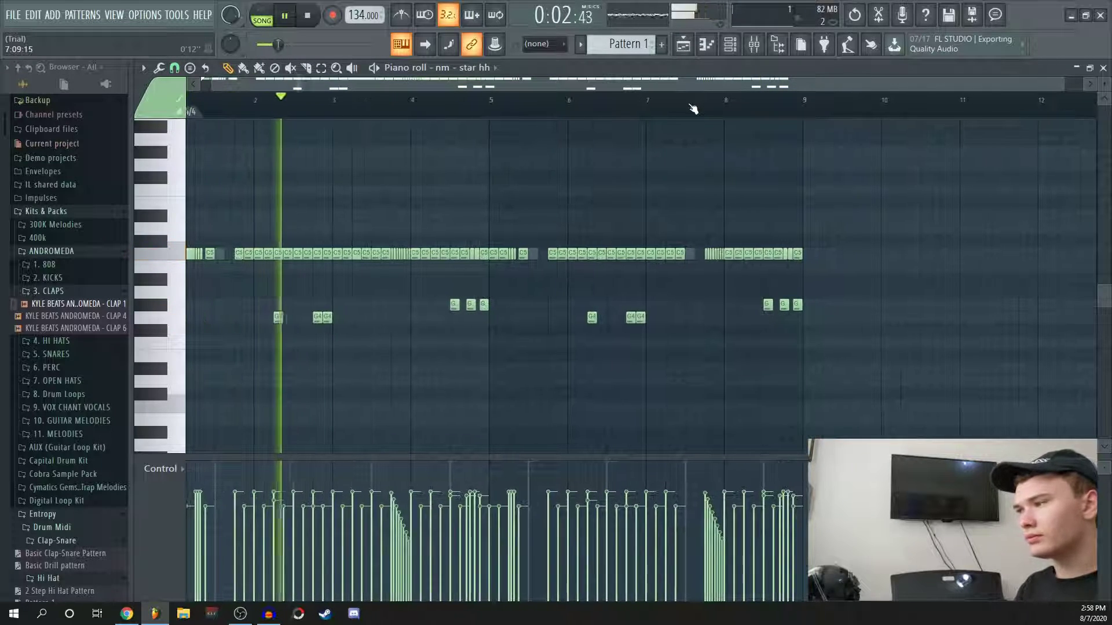
key(space)
Show note panning in the control lane, then pan the first hi-hat slightly right and the second slightly left.
click(174, 471)
click(217, 495)
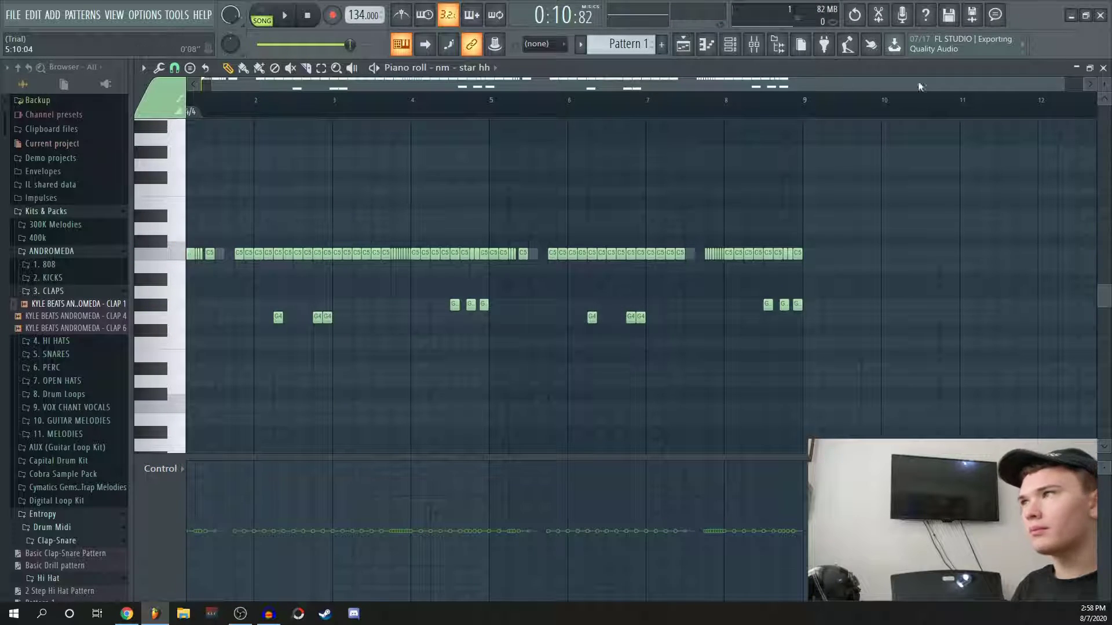
drag(1065, 84, 671, 84)
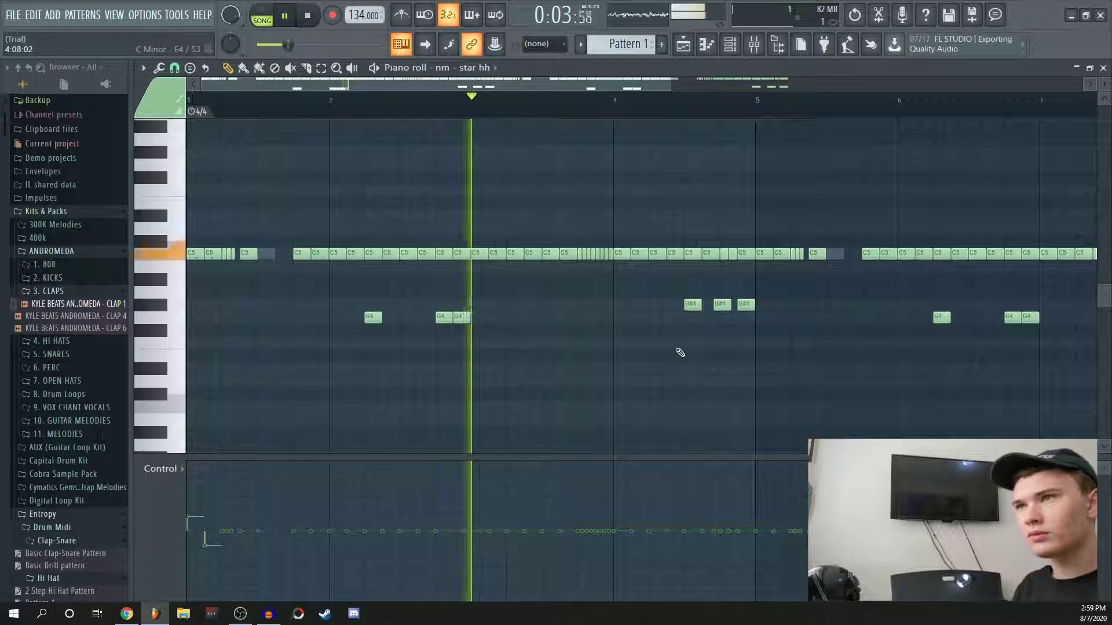
Stop playback, sweep the panning of the bar 3 roll from right to left, and audition it from bar 3.
key(space)
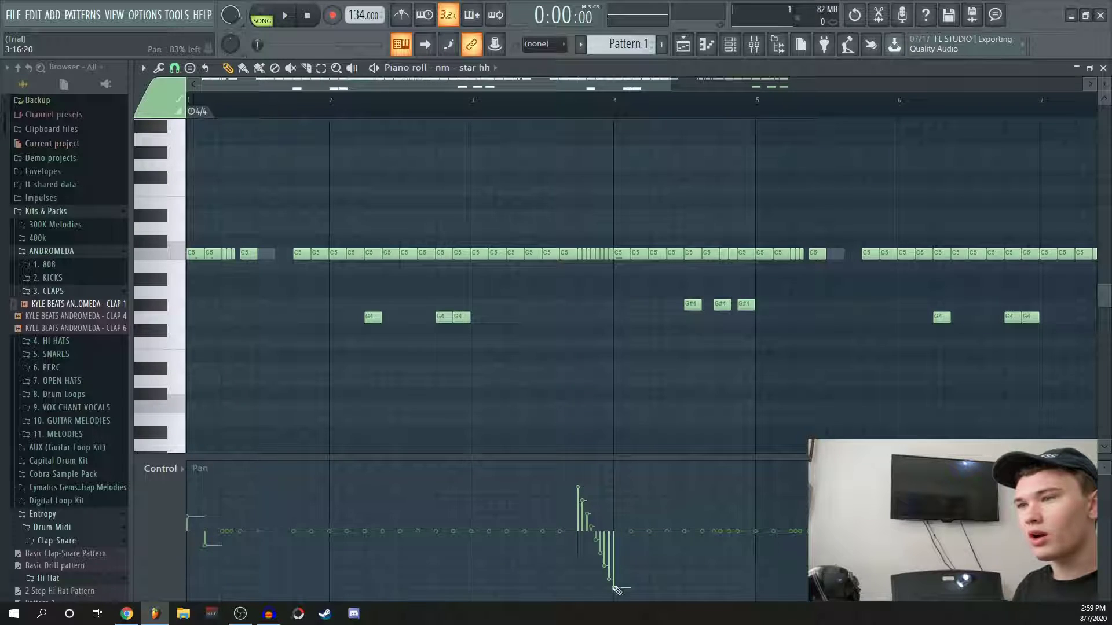
key(space)
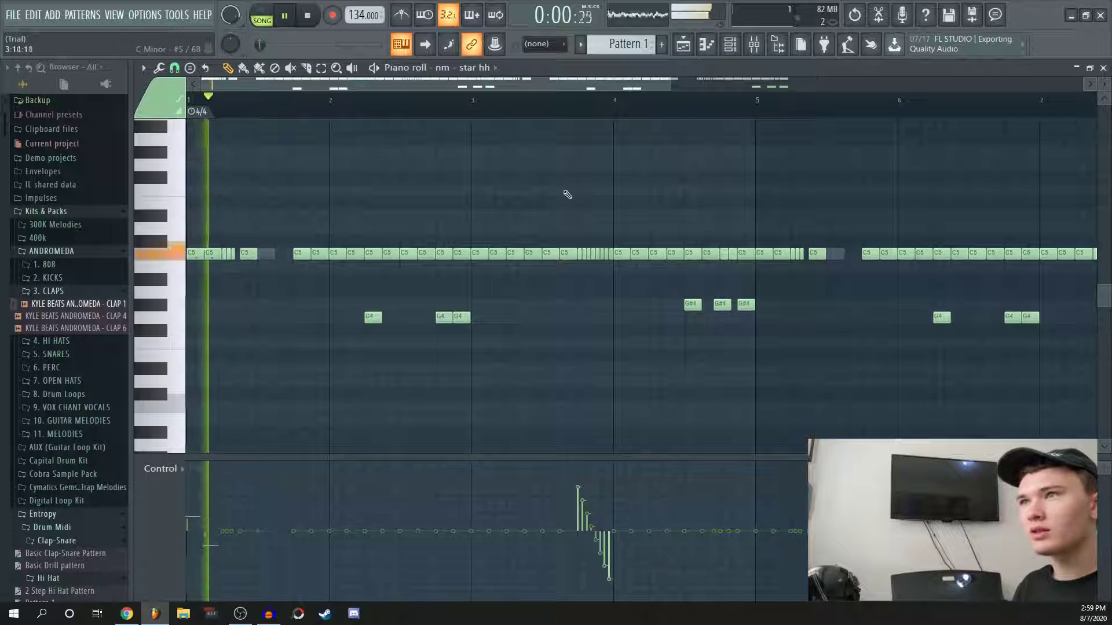
click(541, 103)
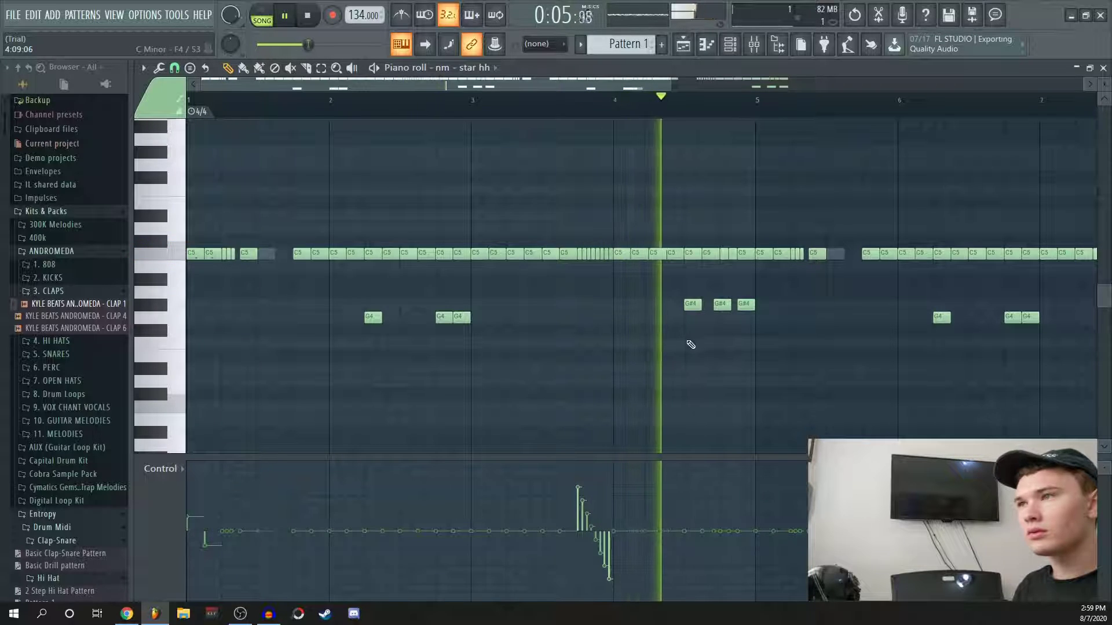
key(space)
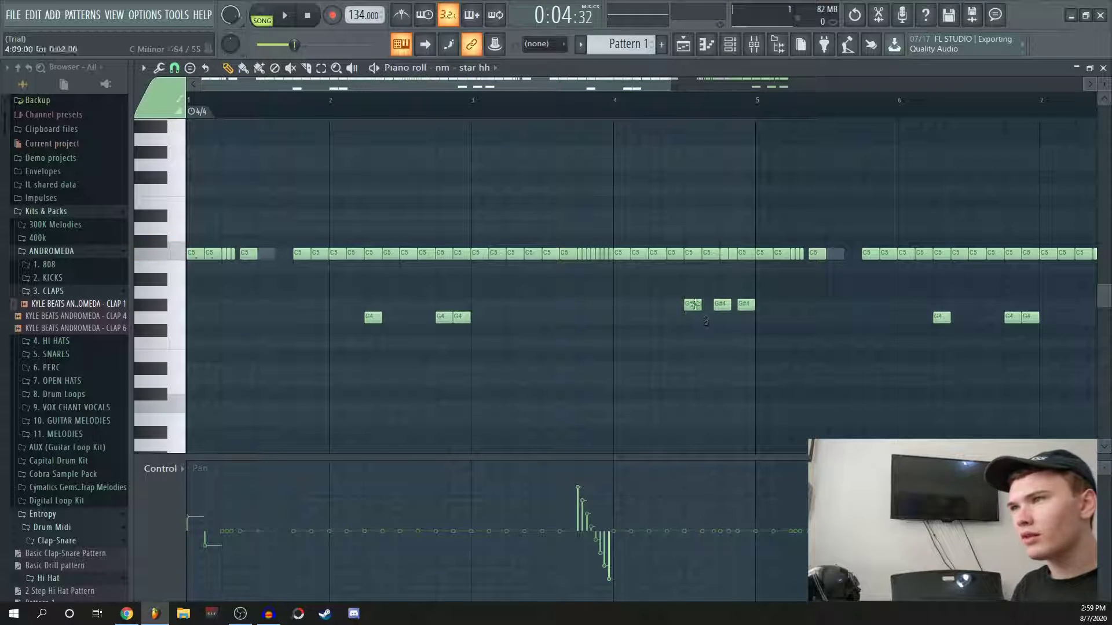
Pan the first G#4 note of bar 4 right and the last one 75% left, then play them back.
drag(633, 290, 775, 331)
click(686, 479)
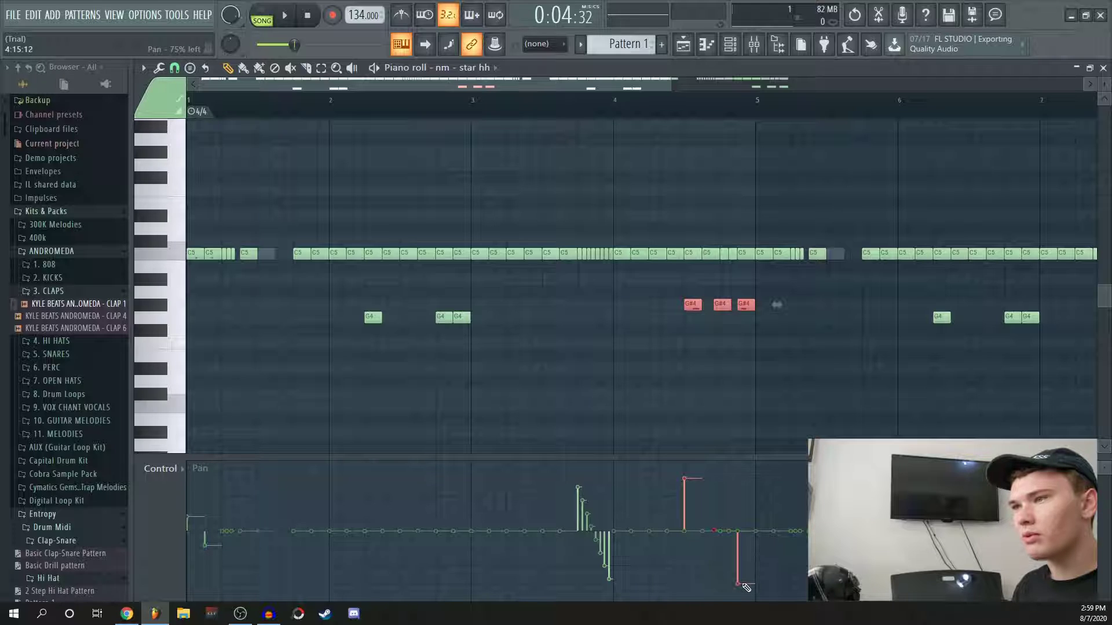
key(space)
ctrl+click(684, 197)
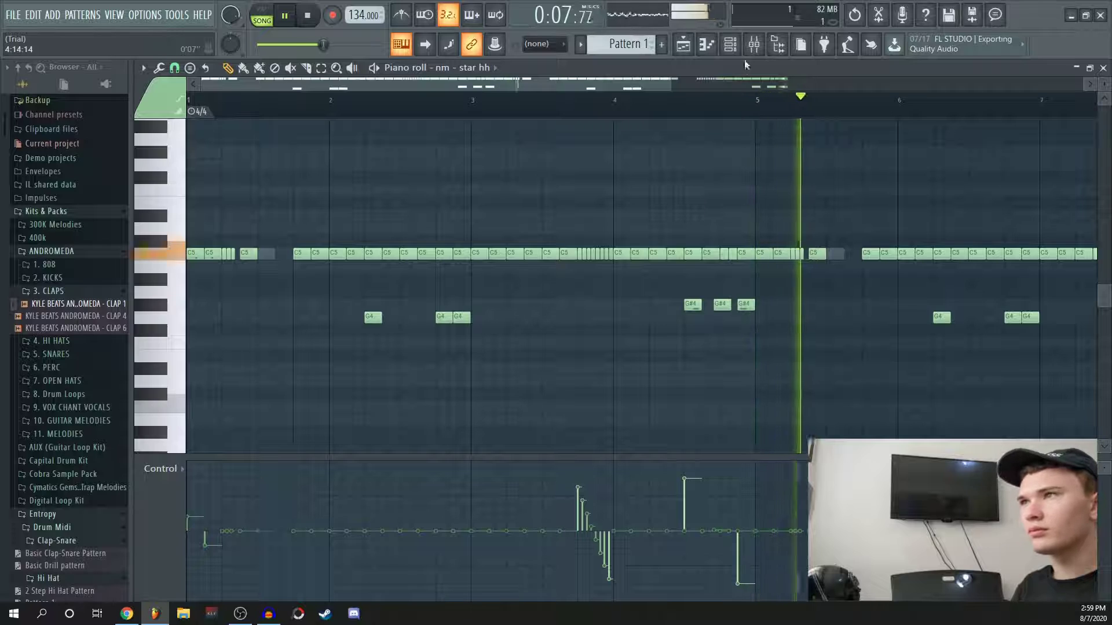
Delete all notes in bars 5 to 8 and duplicate the panned first four bars in their place.
scroll(718, 109, down, 2)
scroll(719, 109, up, 3)
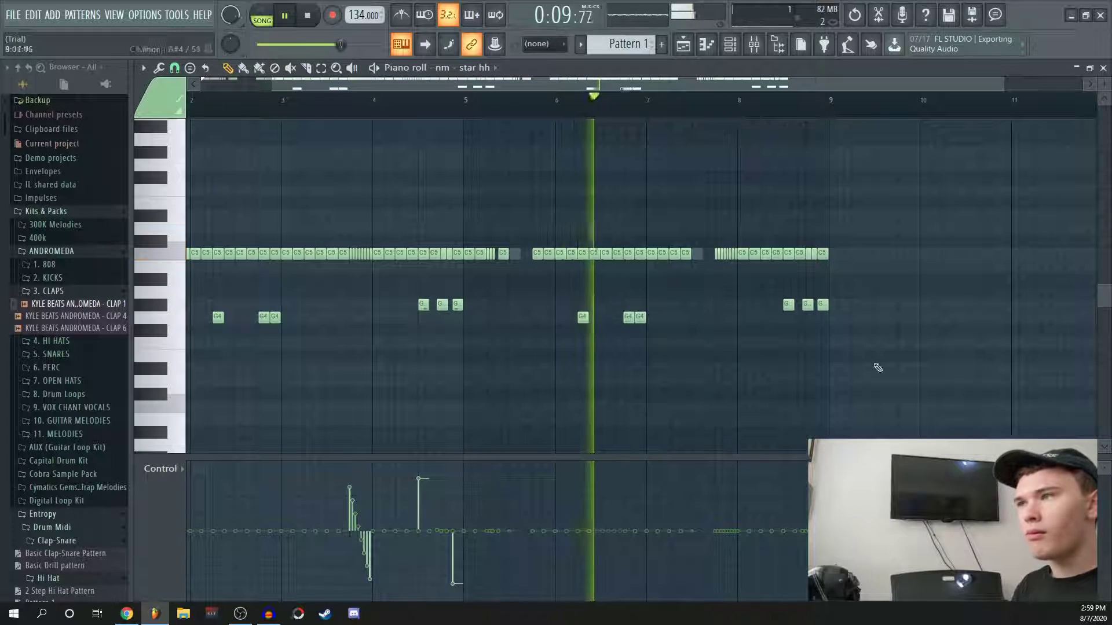
key(space)
drag(907, 408, 477, 137)
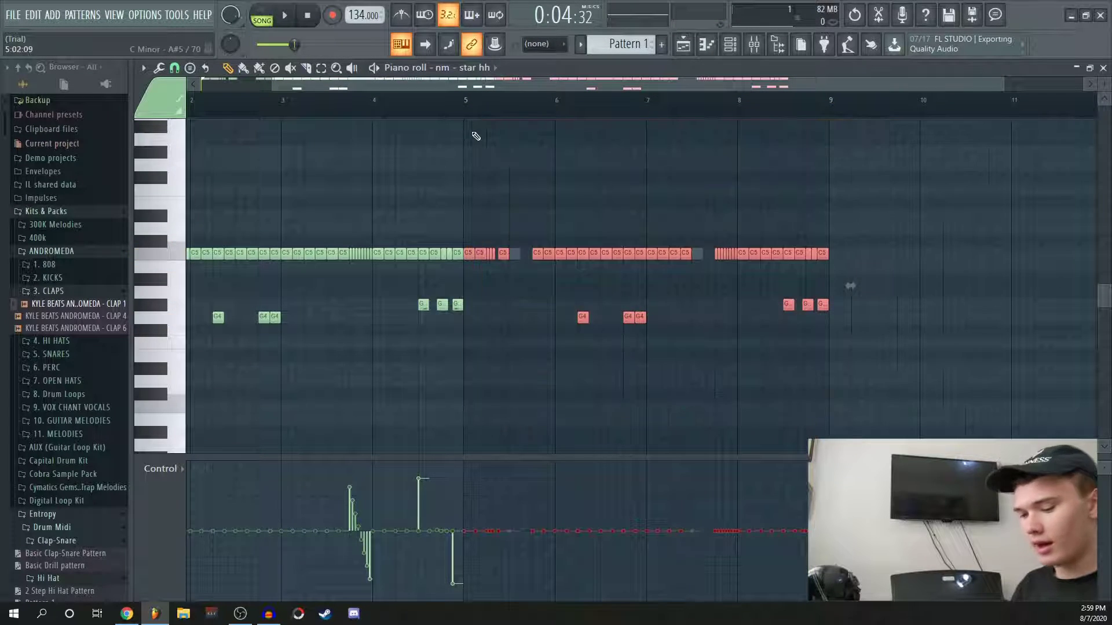
key(Delete)
key(ctrl+b)
click(782, 376)
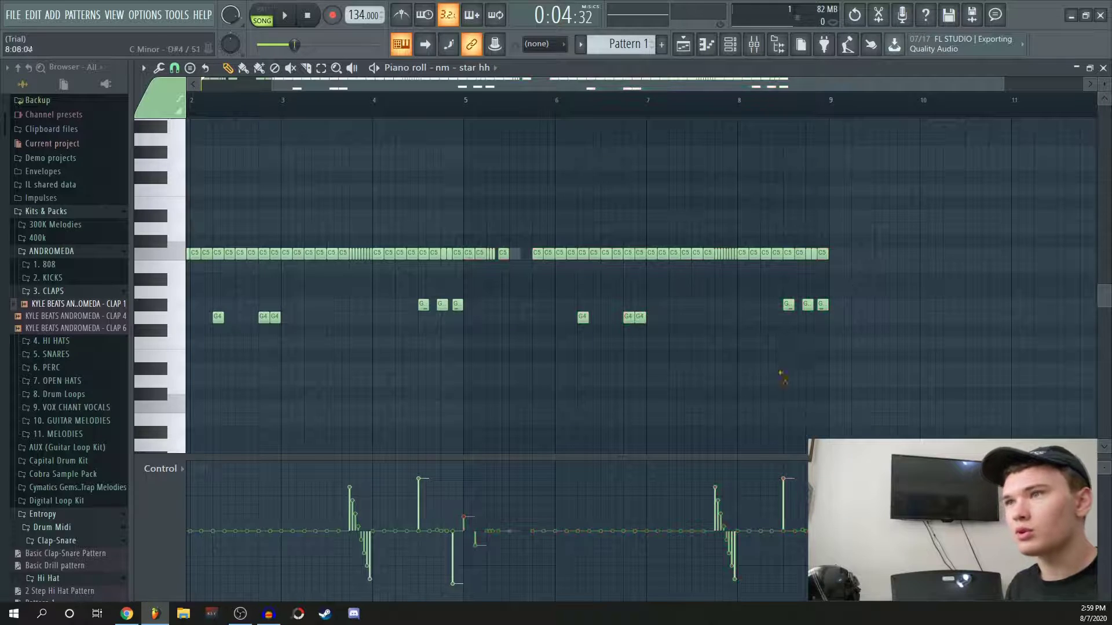
scroll(724, 167, up, 2)
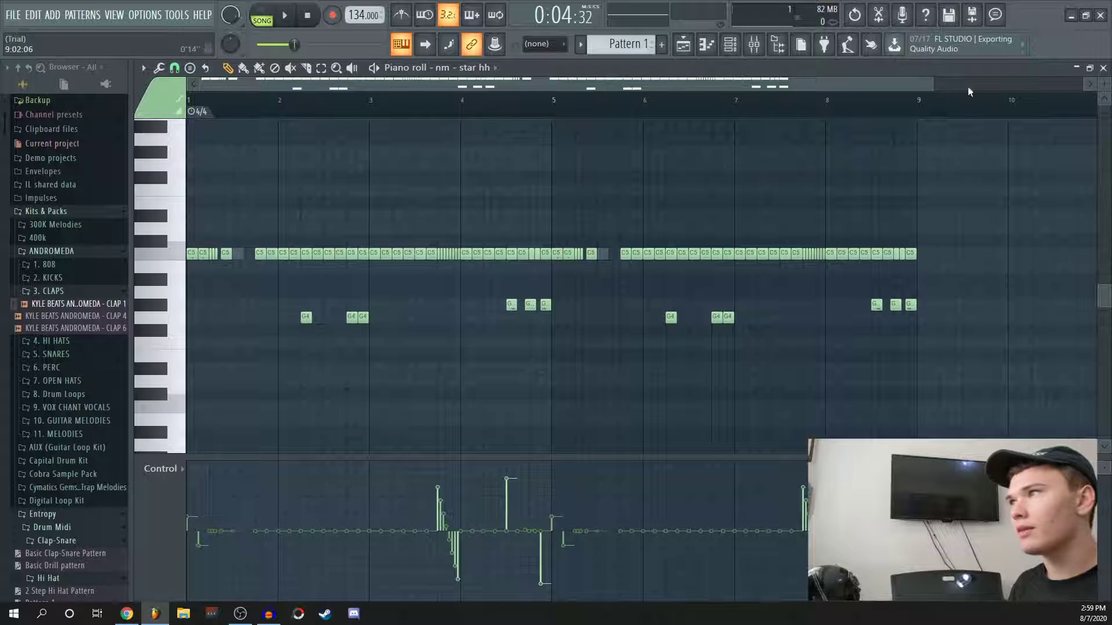